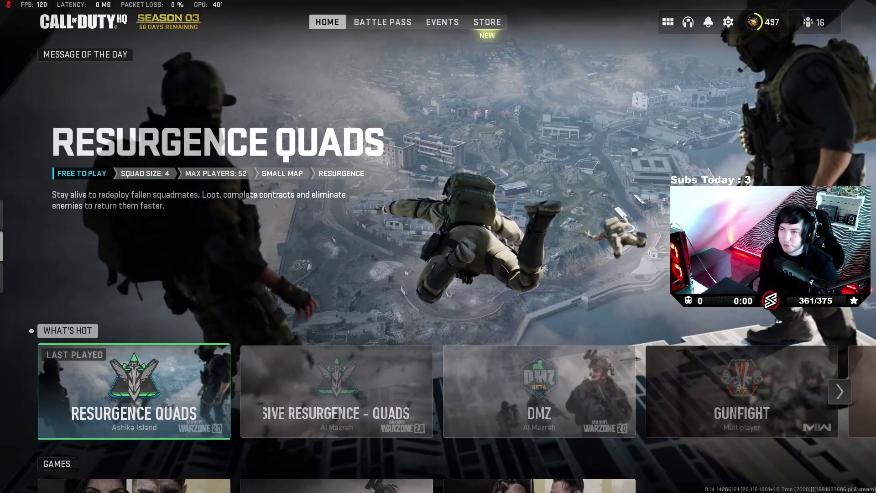
# Step: Open the Controller settings page from the quick-access settings list
pyautogui.press('Escape')
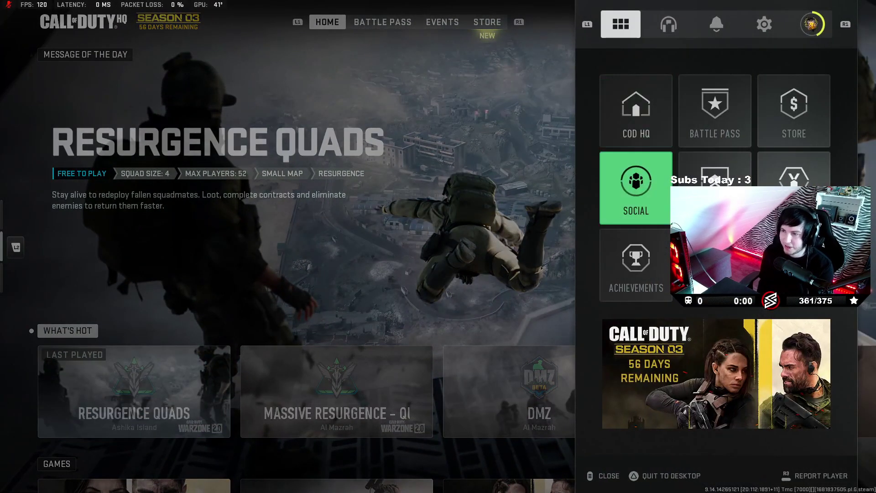
pyautogui.press('Right')
pyautogui.press('Right')
pyautogui.press('Right')
pyautogui.press('Down')
pyautogui.press('Down')
pyautogui.press('Return')
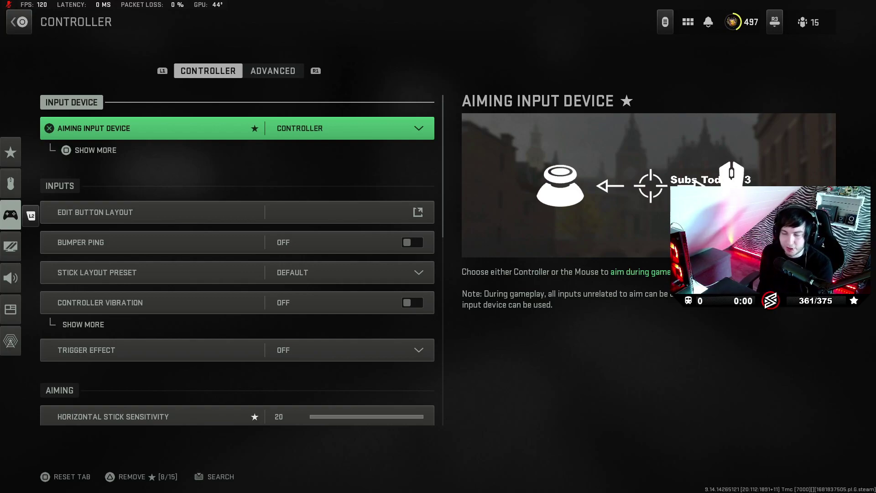
# Step: Open Edit Button Layout to review the Tactical preset and the Flip option
pyautogui.click(156, 213)
pyautogui.press('Return')
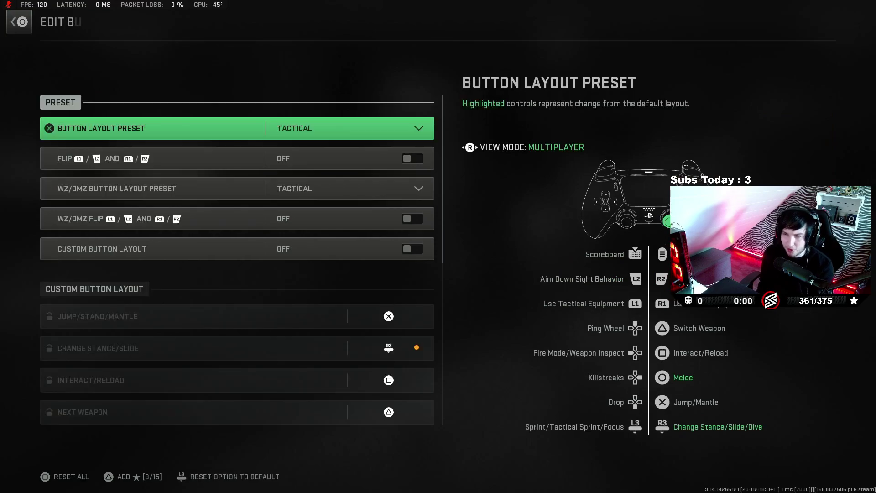
pyautogui.click(155, 159)
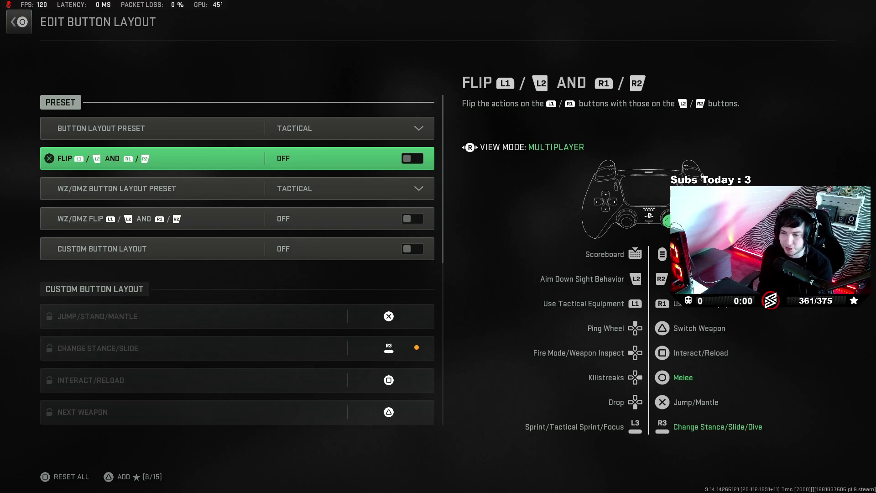
# Step: Return to the Controller settings and review stick layout, vibration and stick sensitivity
pyautogui.press('Down')
pyautogui.press('Escape')
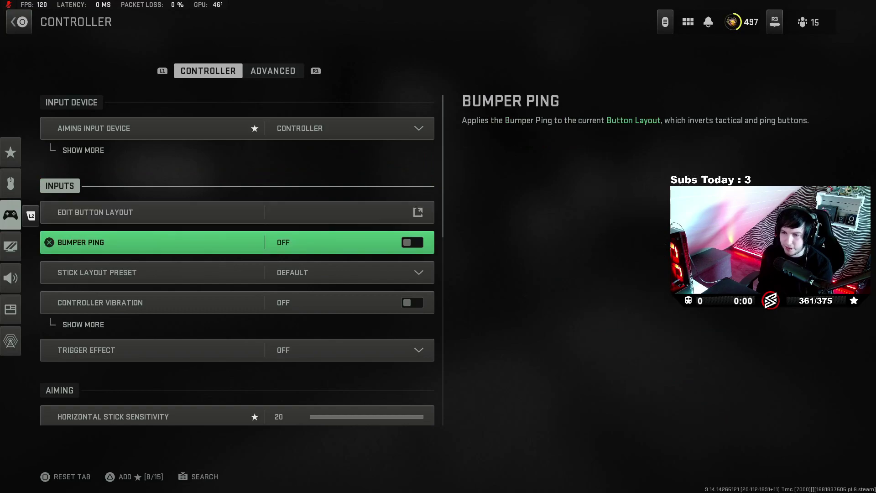
pyautogui.press('Down')
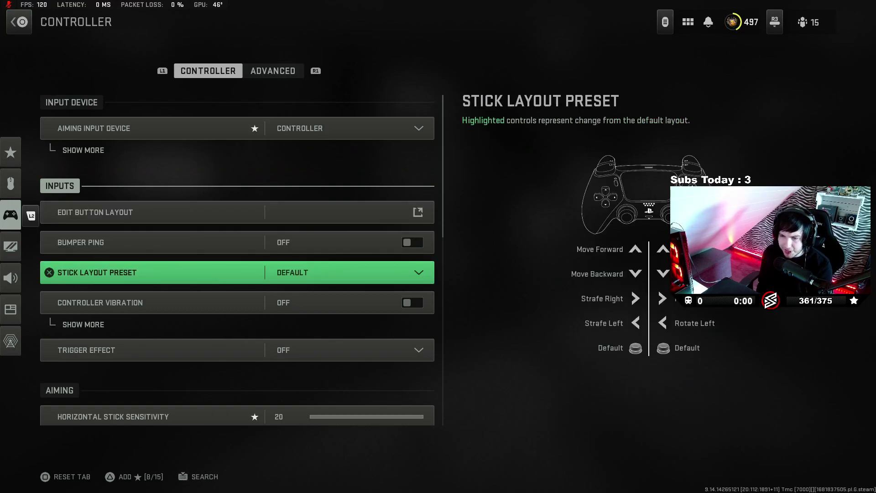
pyautogui.press('Down')
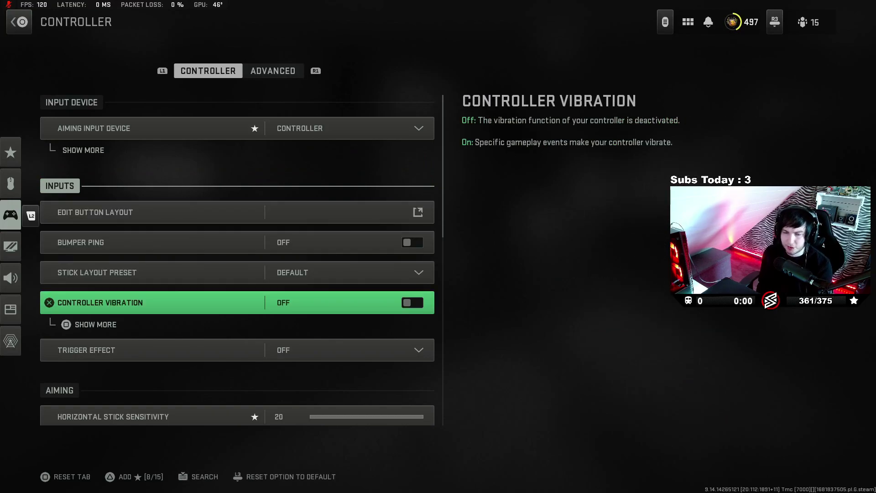
pyautogui.press('Down')
pyautogui.press('Down')
pyautogui.press('Down')
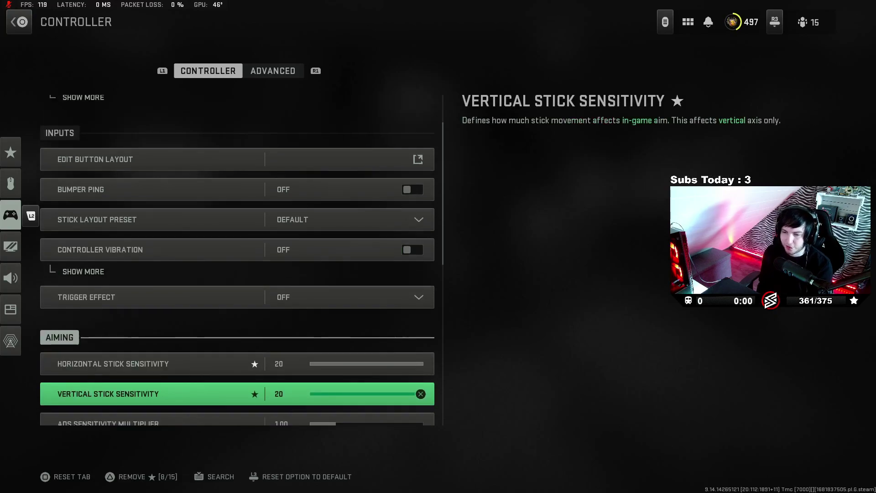
pyautogui.press('Up')
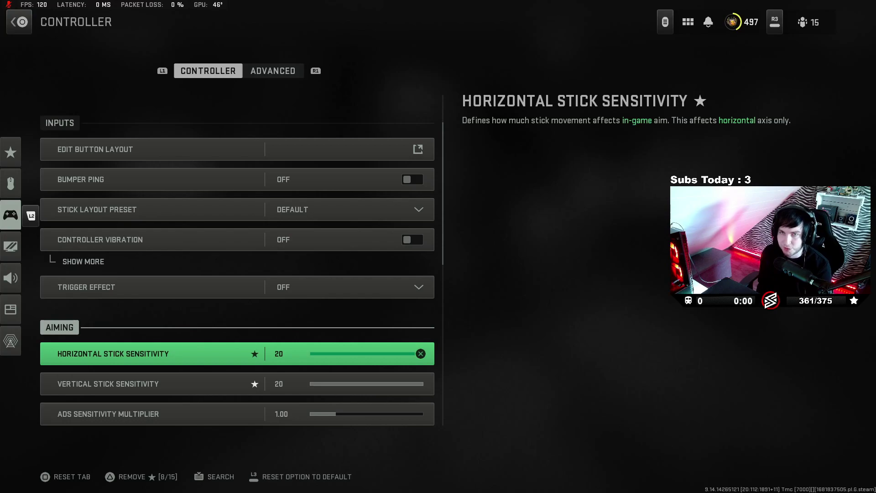
# Step: Scroll past ADS sensitivity and gameplay behaviours down to Interact/Reload Behavior
pyautogui.press('Down')
pyautogui.press('Down')
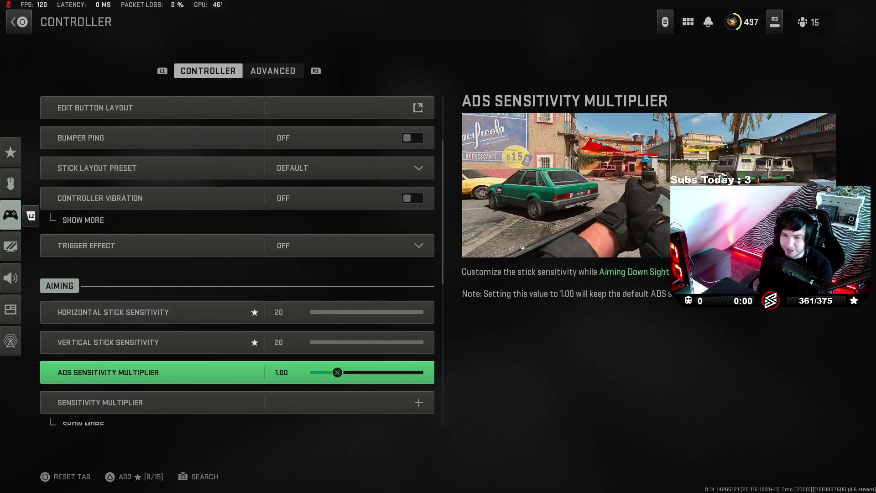
pyautogui.press('Down')
pyautogui.press('Down')
pyautogui.press('Down')
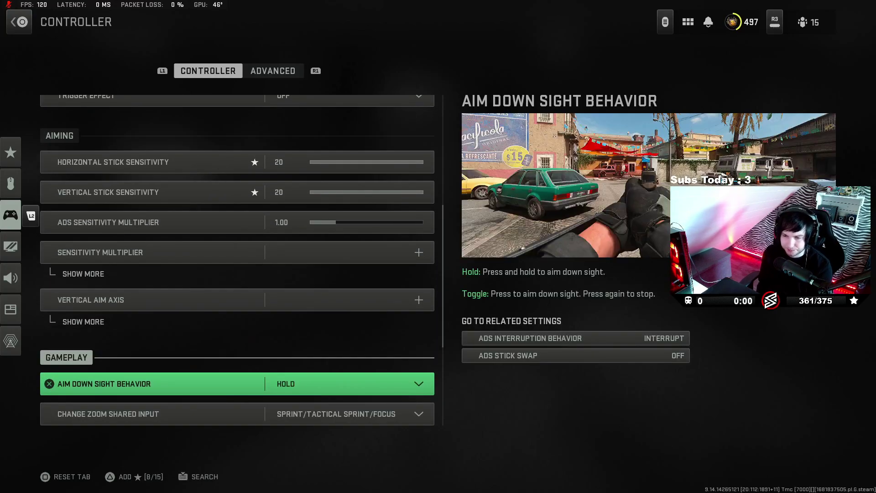
pyautogui.press('Down')
pyautogui.press('Down')
pyautogui.press('Down')
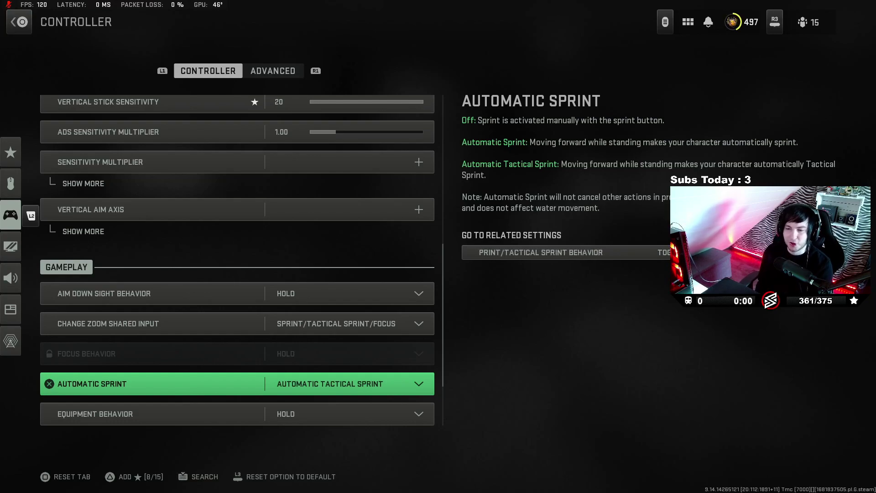
pyautogui.click(137, 414)
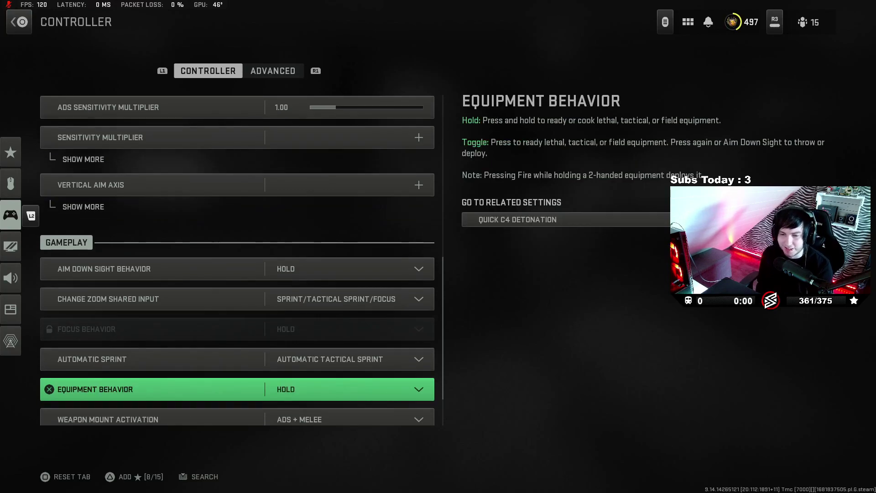
pyautogui.click(136, 419)
pyautogui.click(137, 412)
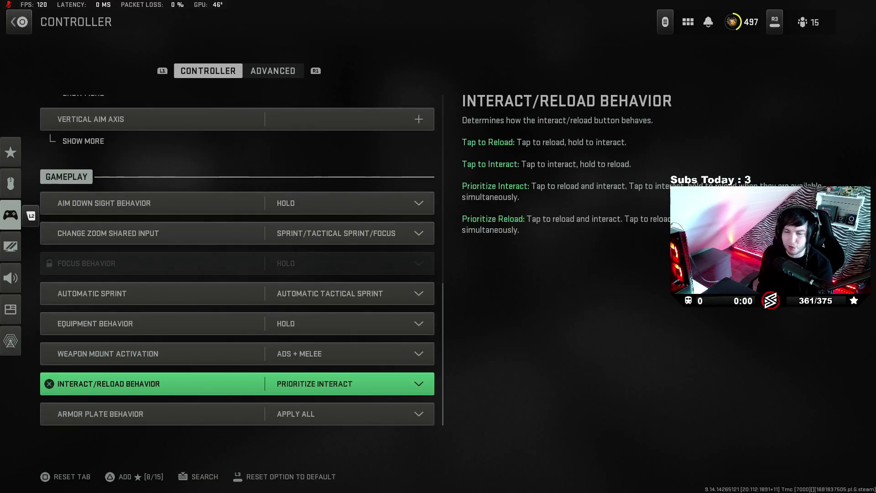
# Step: Keep Interact/Reload Behavior set to Prioritize Interact
pyautogui.press('Return')
pyautogui.press('Up')
pyautogui.press('Up')
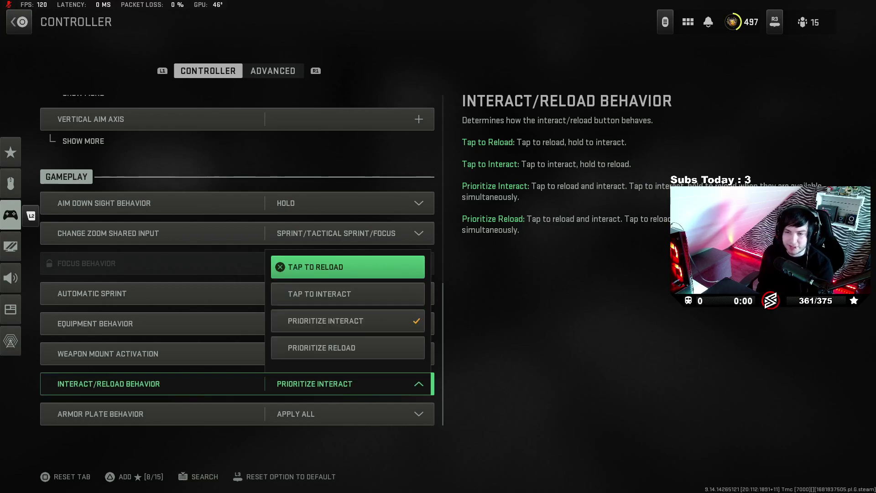
pyautogui.press('Down')
pyautogui.press('Down')
pyautogui.press('Return')
pyautogui.press('Down')
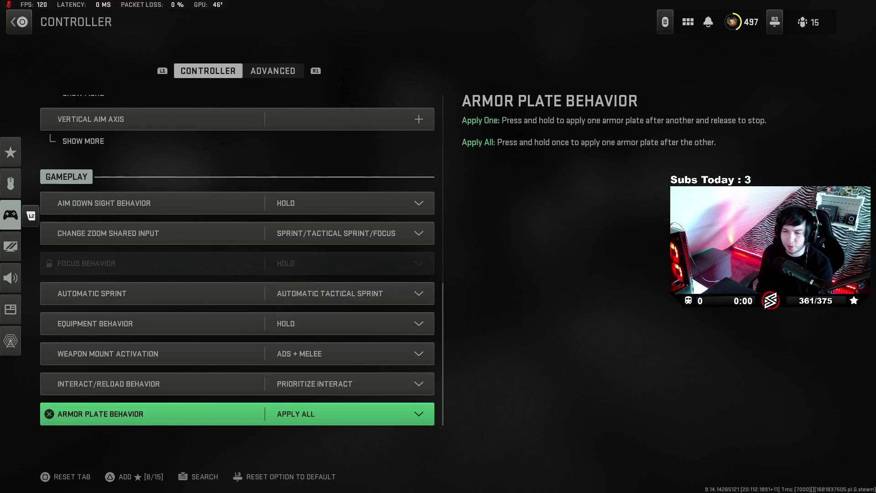
pyautogui.press('Down')
# Step: On the Advanced tab, scroll past aim assist and ADS settings and expand Inputs Deadzone
pyautogui.press('e')
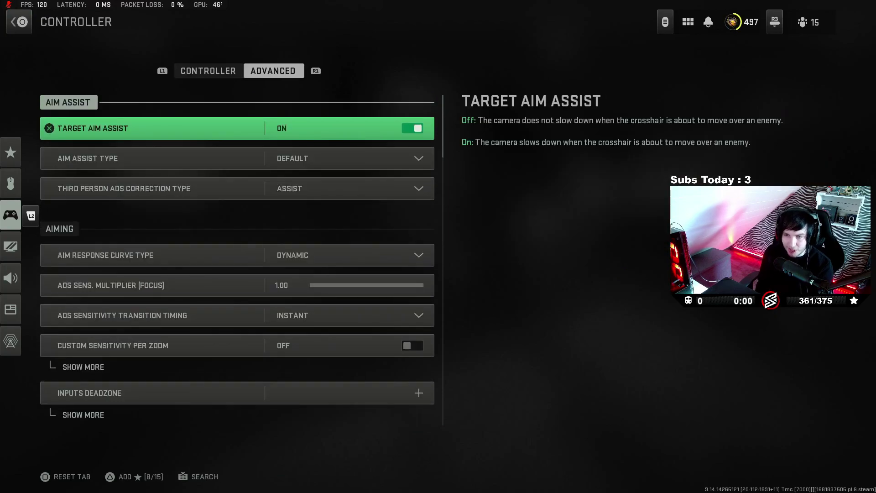
pyautogui.press('Down')
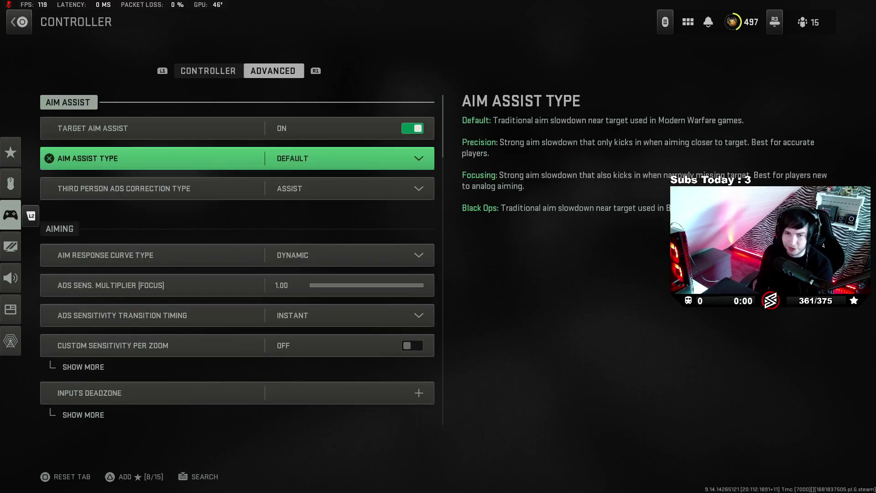
pyautogui.press('Down')
pyautogui.press('Down')
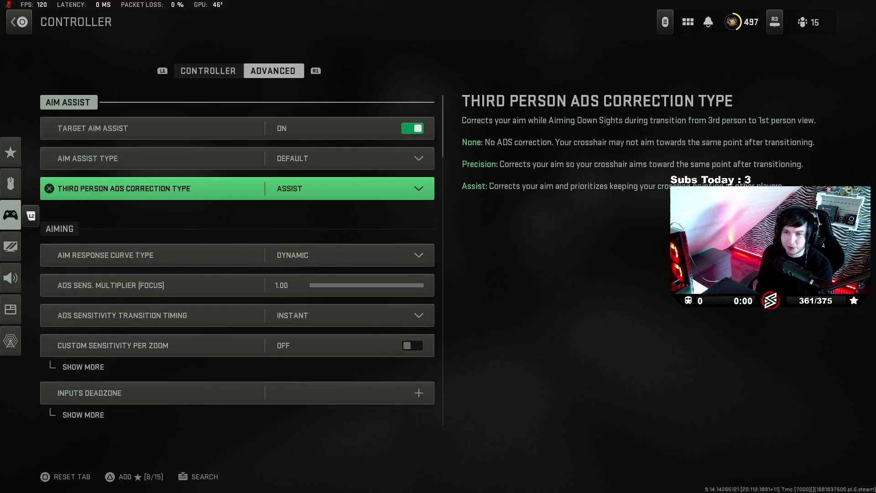
pyautogui.press('Down')
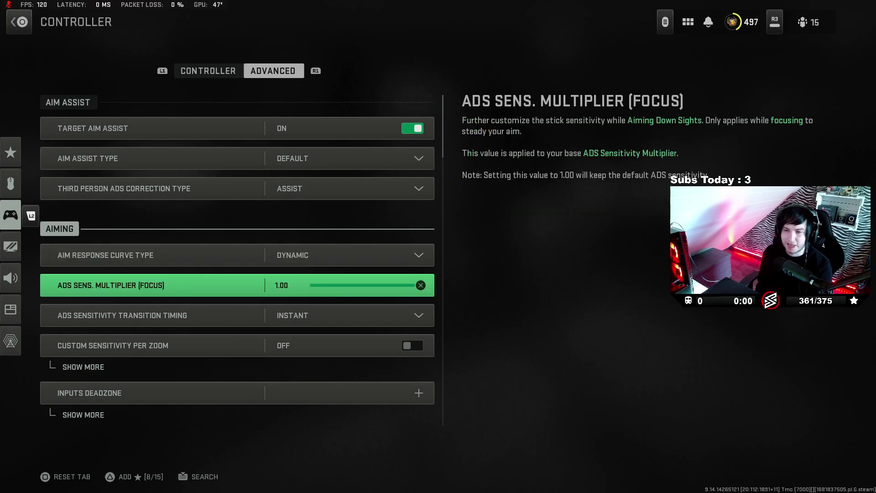
pyautogui.press('Down')
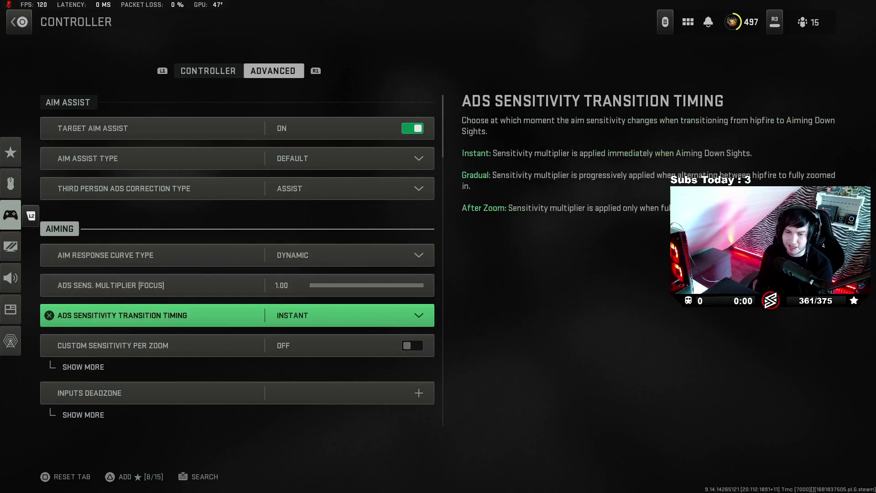
pyautogui.press('Down')
pyautogui.press('Down')
pyautogui.press('Down')
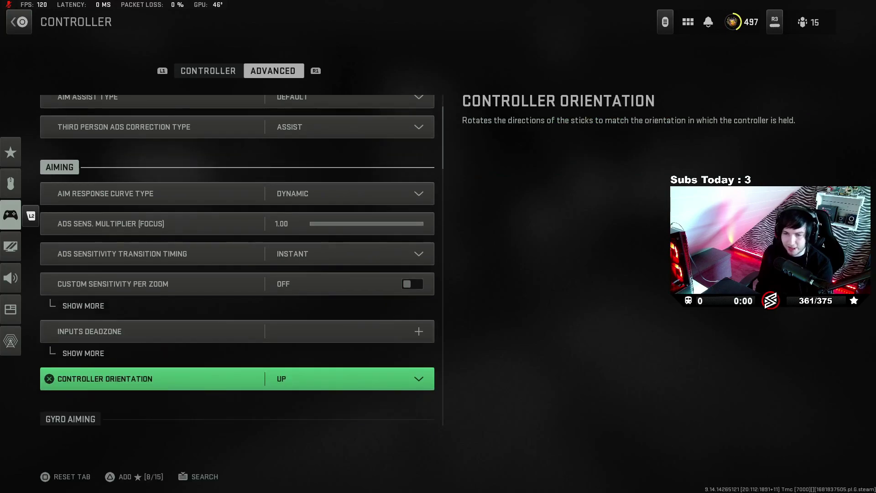
pyautogui.press('Up')
pyautogui.press('Return')
pyautogui.press('Down')
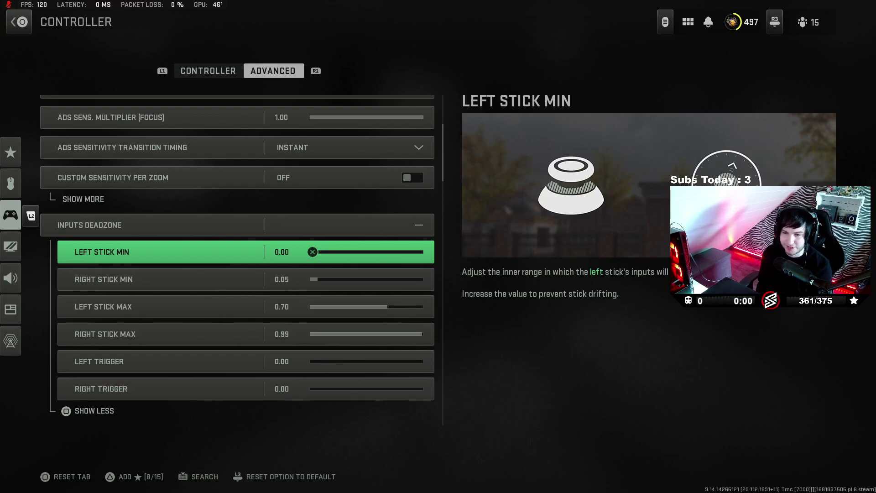
# Step: Set the Right Stick Min deadzone to 0.05
pyautogui.press('Down')
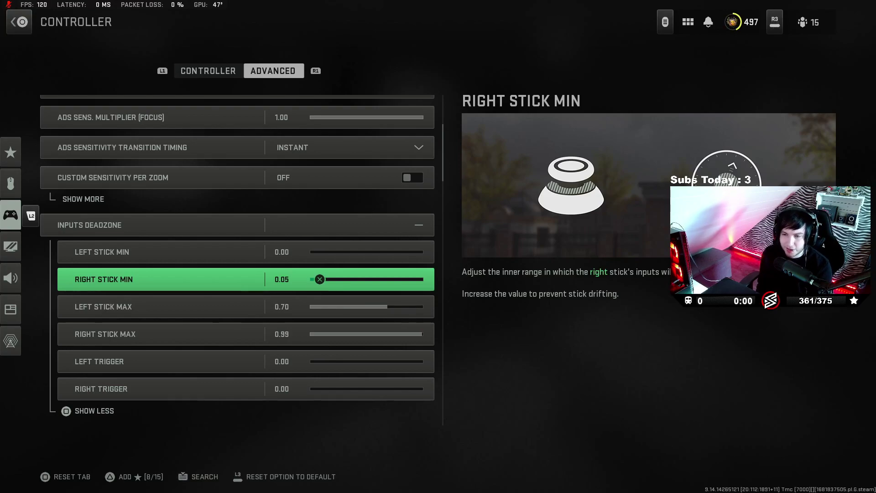
pyautogui.press('Left')
pyautogui.press('Left')
pyautogui.press('Left')
pyautogui.press('Left')
pyautogui.press('Left')
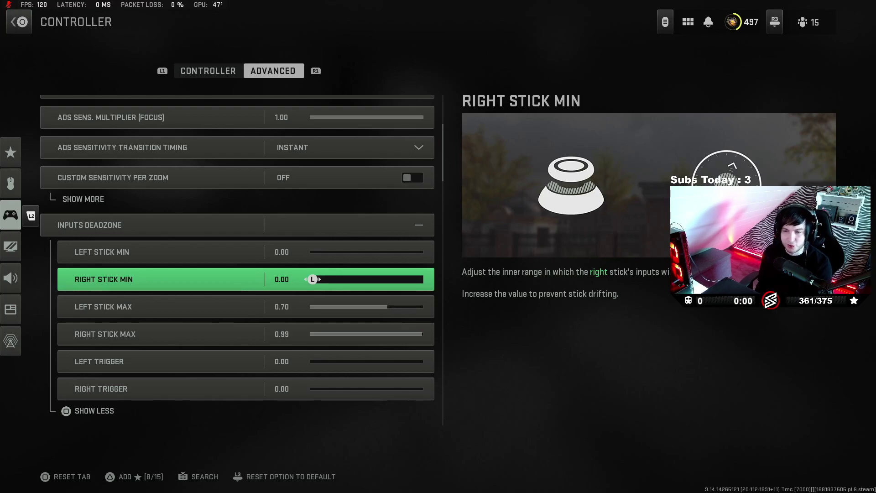
pyautogui.press('Right')
pyautogui.press('Right')
pyautogui.press('Right')
pyautogui.press('Right')
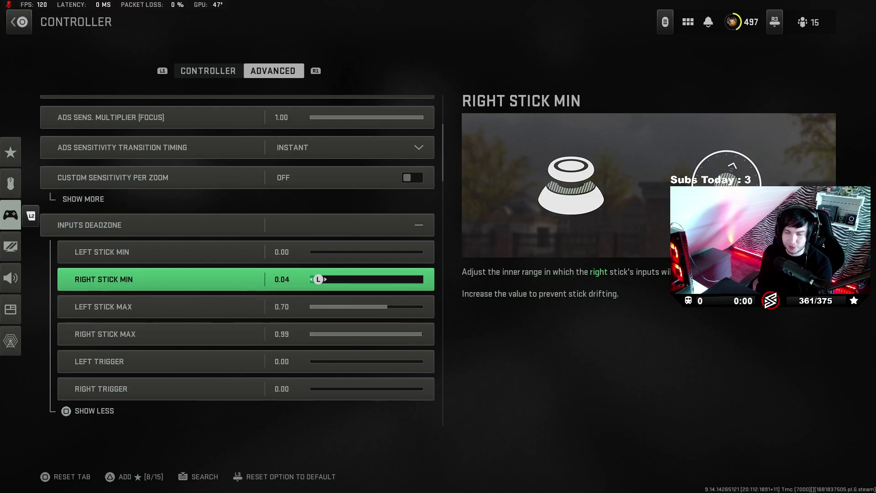
pyautogui.press('Right')
pyautogui.press('Left')
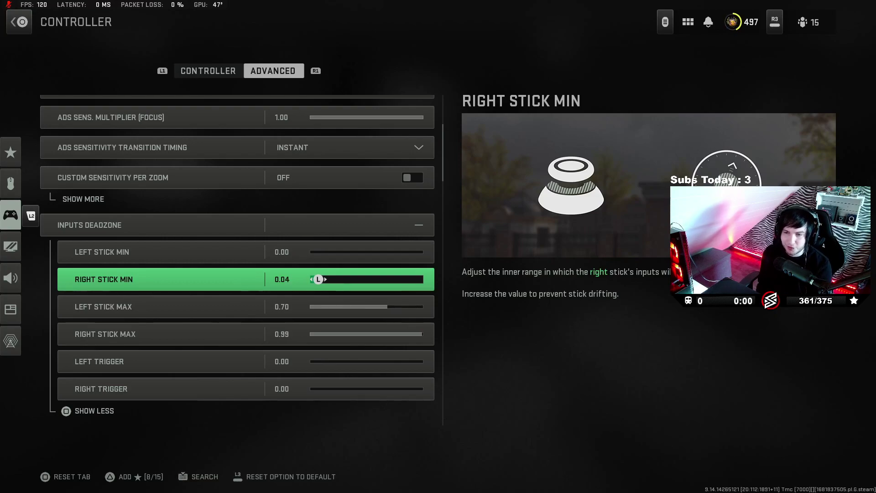
pyautogui.press('Right')
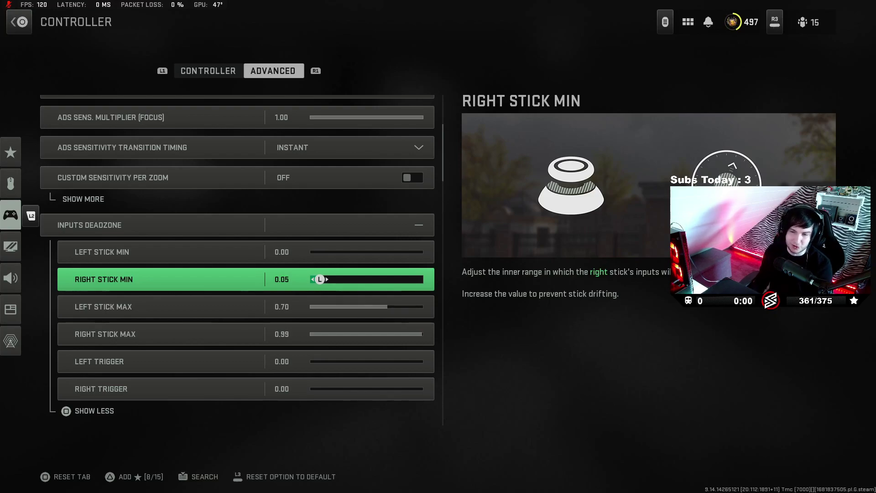
# Step: Check Left Stick Max 0.70, Right Stick Max 0.99 and both trigger deadzones at 0.00
pyautogui.press('Down')
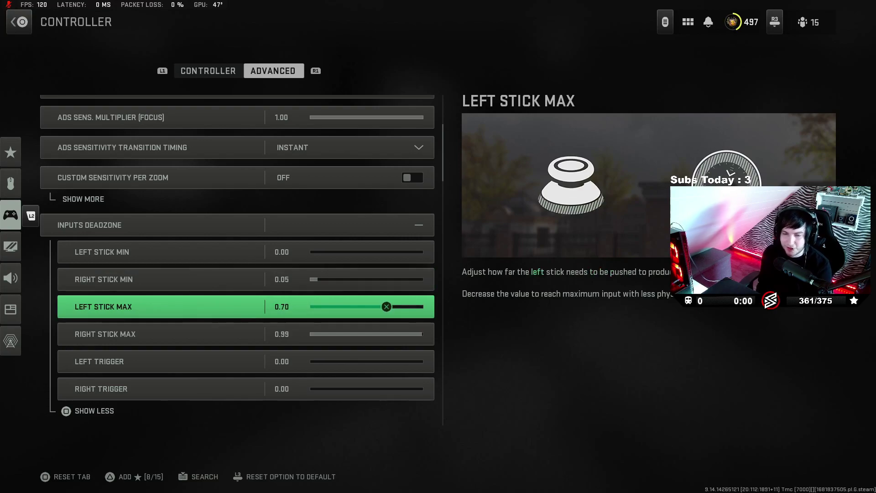
pyautogui.press('Down')
pyautogui.press('Down')
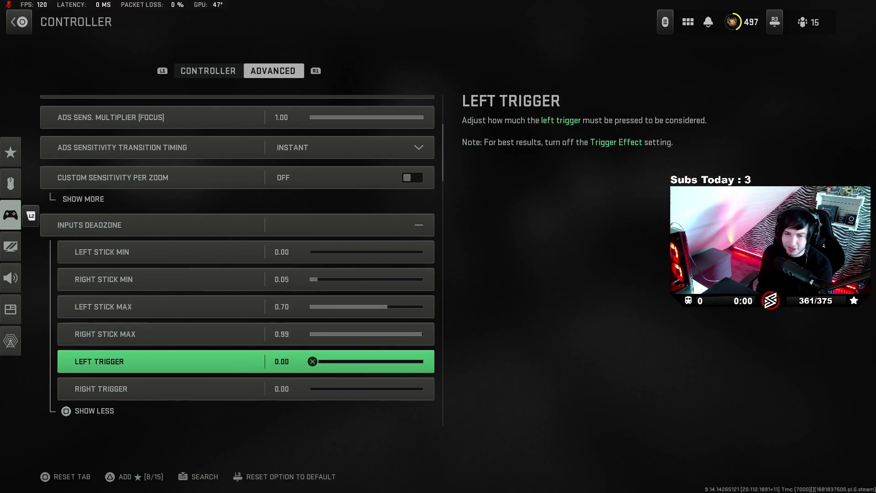
pyautogui.press('Down')
pyautogui.press('Up')
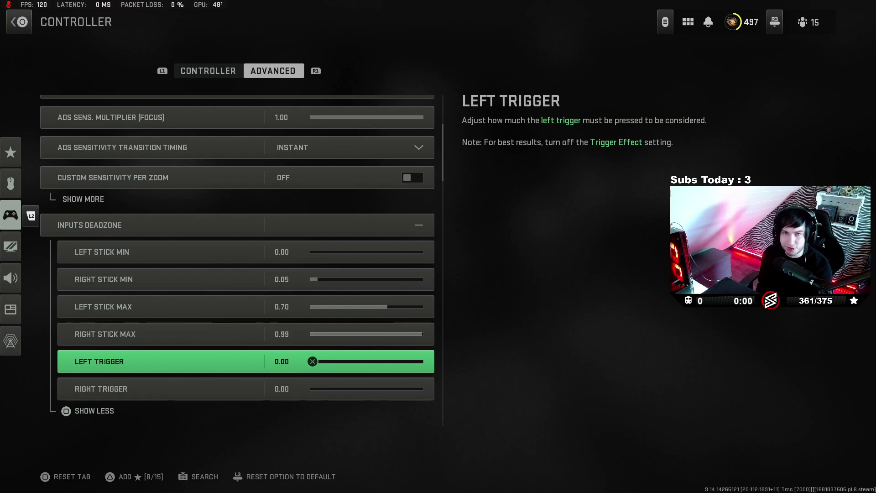
pyautogui.press('Down')
pyautogui.press('Up')
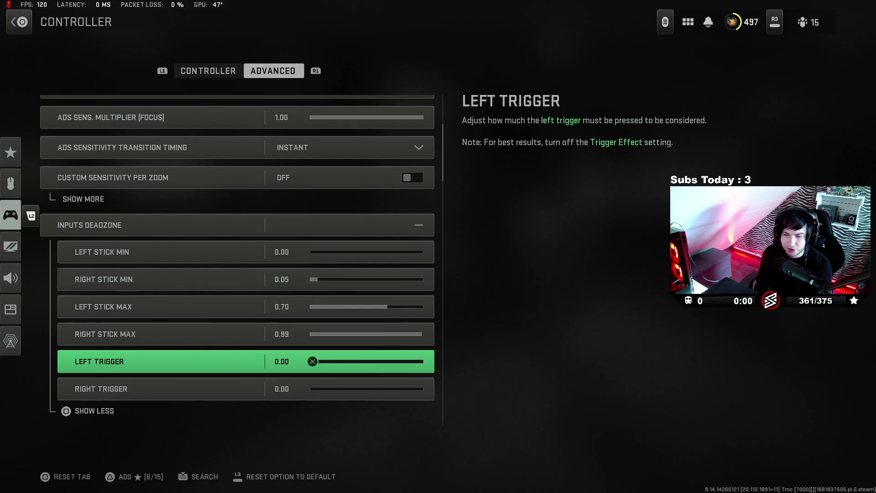
pyautogui.press('Down')
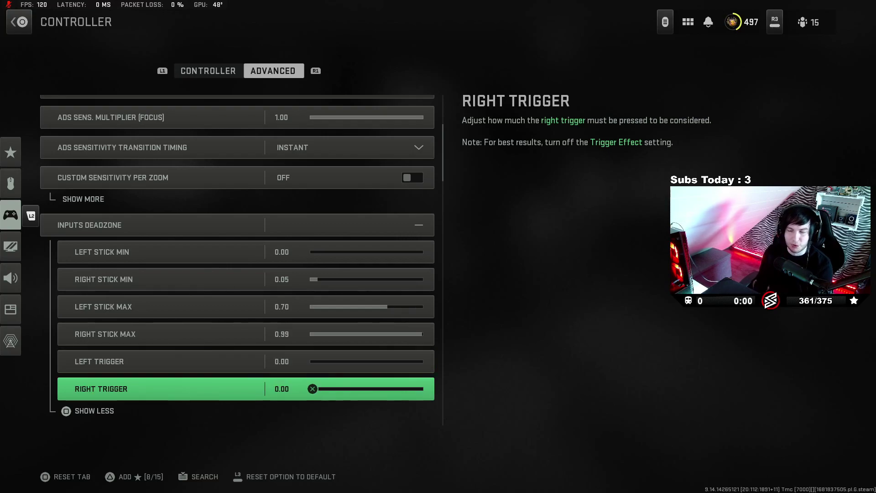
# Step: Scroll through the Gyro Aiming options, leaving them all off
pyautogui.press('Down')
pyautogui.press('Down')
pyautogui.press('Down')
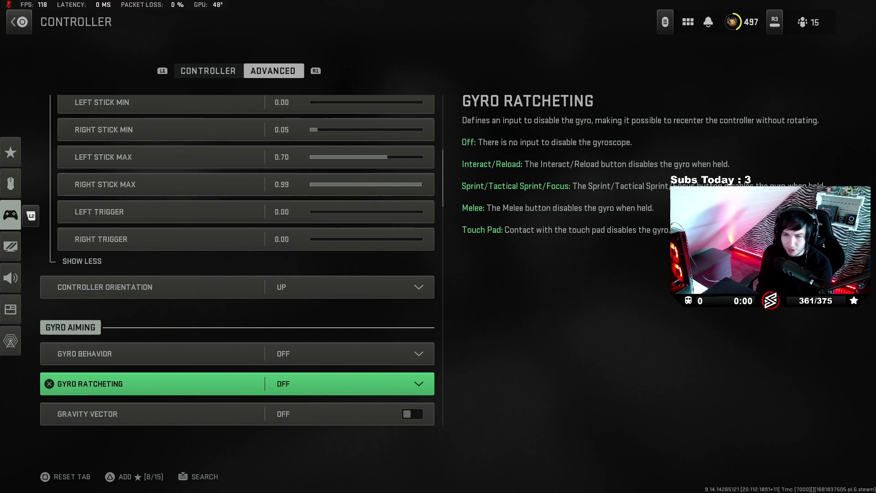
pyautogui.press('Down')
pyautogui.press('Down')
pyautogui.press('Down')
pyautogui.press('Down')
pyautogui.press('Down')
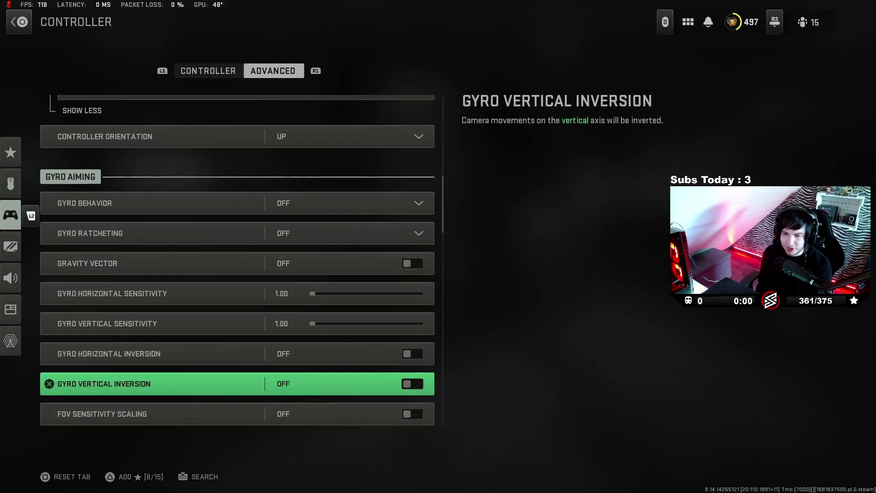
pyautogui.press('Down')
pyautogui.press('Down')
pyautogui.press('Down')
pyautogui.press('Down')
pyautogui.press('Down')
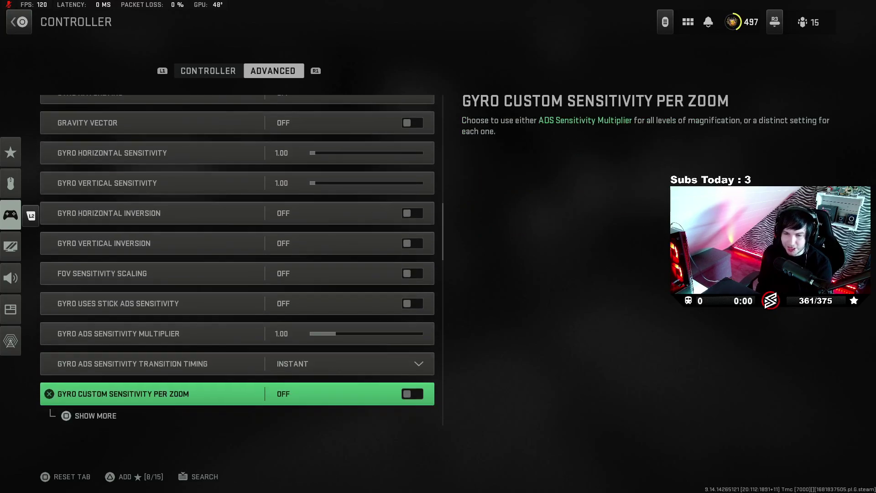
pyautogui.press('Down')
pyautogui.press('Down')
pyautogui.press('Up')
pyautogui.press('Up')
pyautogui.press('Up')
pyautogui.press('Up')
pyautogui.press('Up')
pyautogui.press('Up')
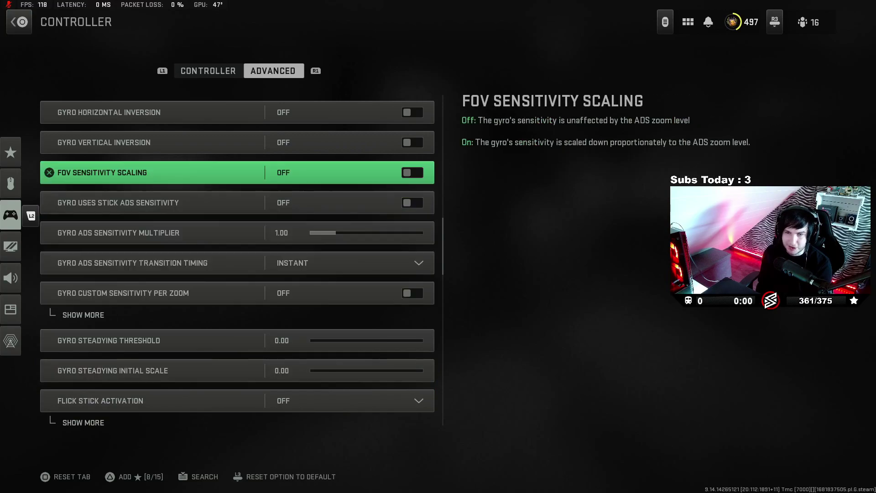
pyautogui.press('Up')
pyautogui.press('Down')
pyautogui.press('Down')
pyautogui.press('Down')
pyautogui.press('Down')
pyautogui.press('Down')
pyautogui.press('Down')
pyautogui.press('Down')
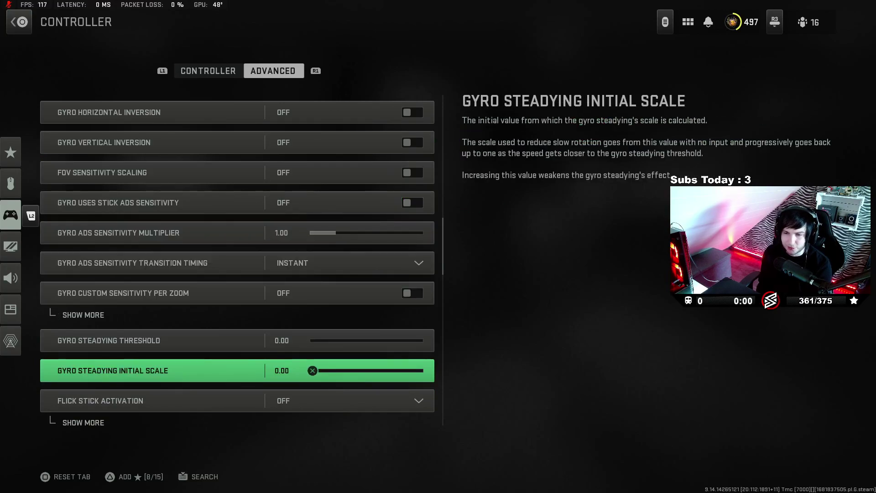
pyautogui.press('Down')
pyautogui.press('Down')
pyautogui.press('Down')
pyautogui.press('Down')
pyautogui.press('Down')
pyautogui.press('Down')
pyautogui.press('Down')
pyautogui.press('Up')
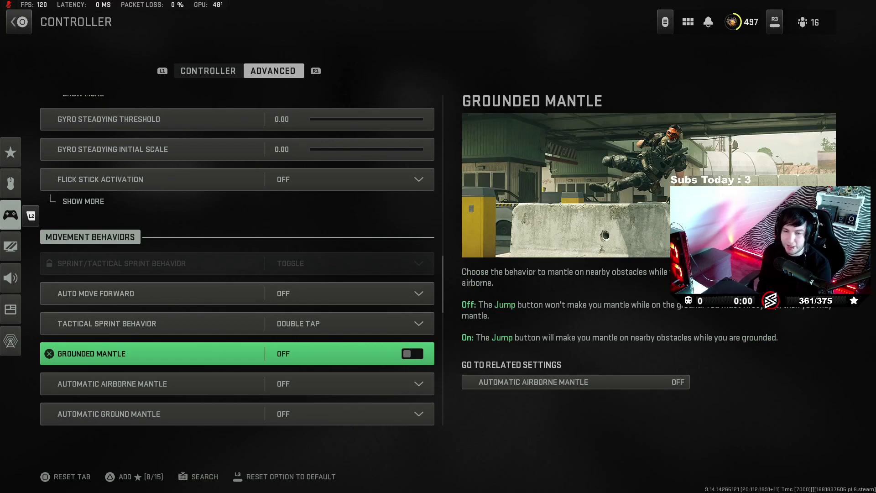
# Step: Keep Invert Slide and Dive Behavior set to Inverted
pyautogui.press('Down')
pyautogui.press('Down')
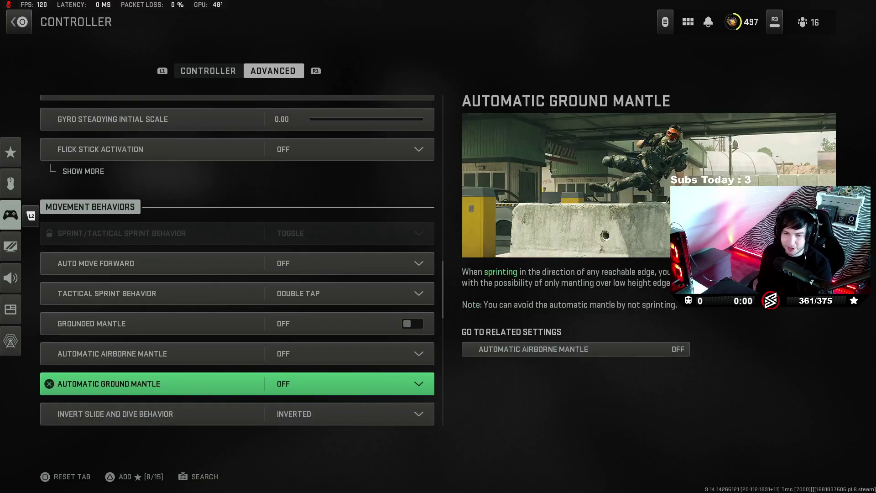
pyautogui.press('Up')
pyautogui.press('Up')
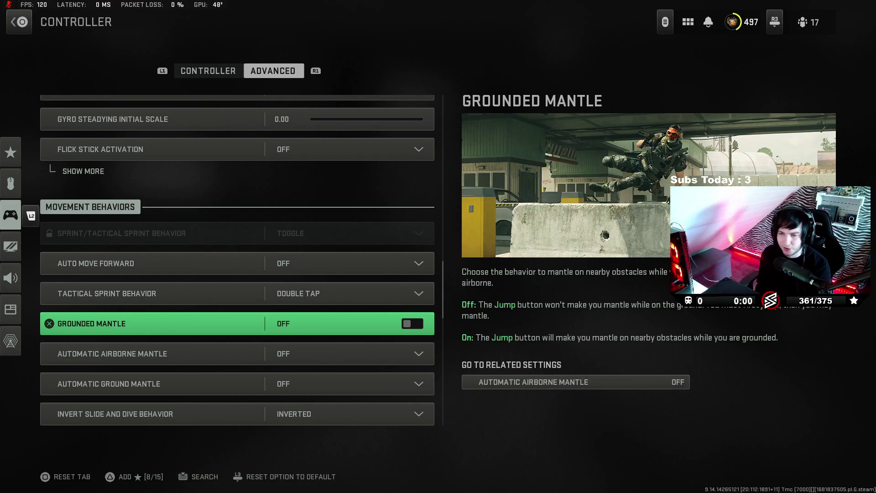
pyautogui.press('Down')
pyautogui.press('Down')
pyautogui.press('Down')
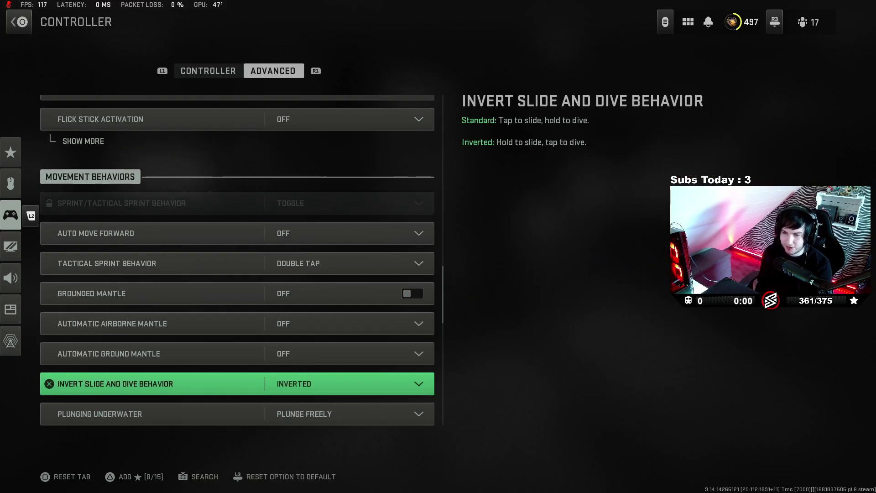
pyautogui.press('Return')
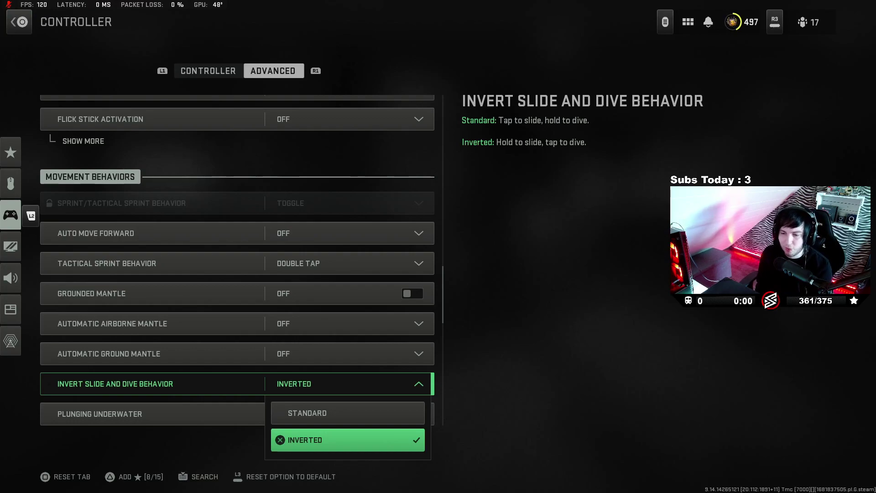
pyautogui.press('Return')
pyautogui.press('Down')
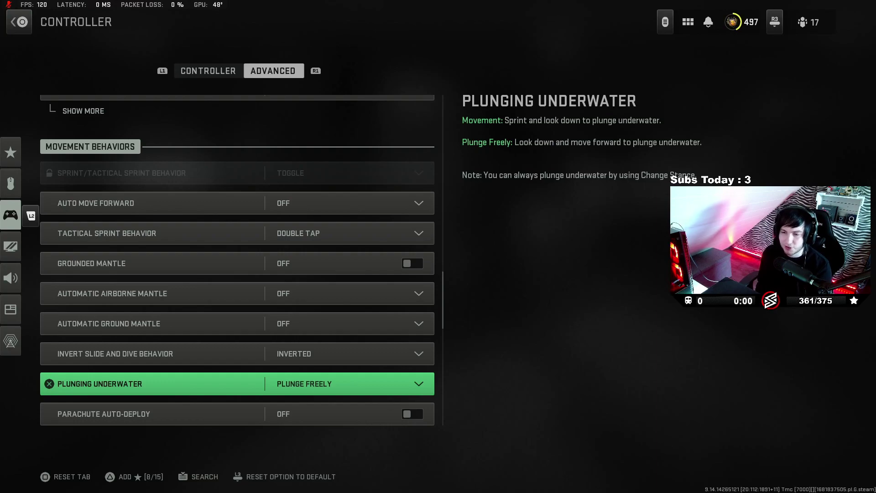
# Step: Keep Plunging Underwater set to Plunge Freely
pyautogui.press('Return')
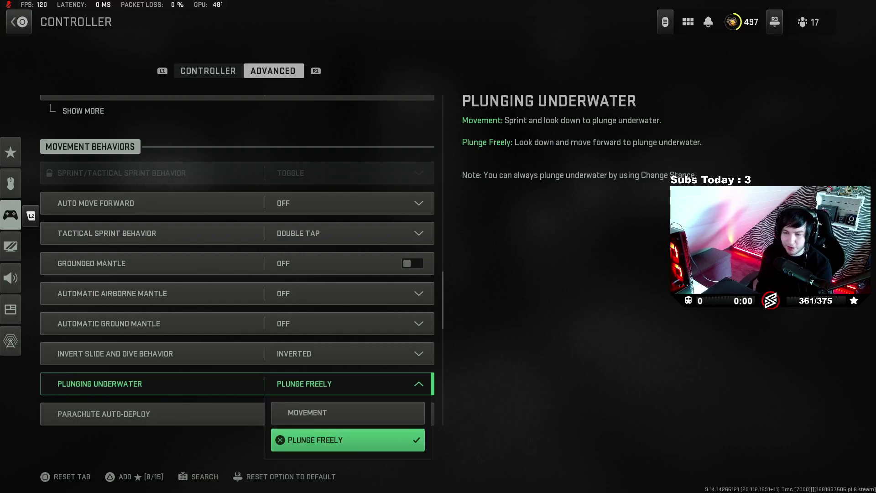
pyautogui.press('Up')
pyautogui.press('Down')
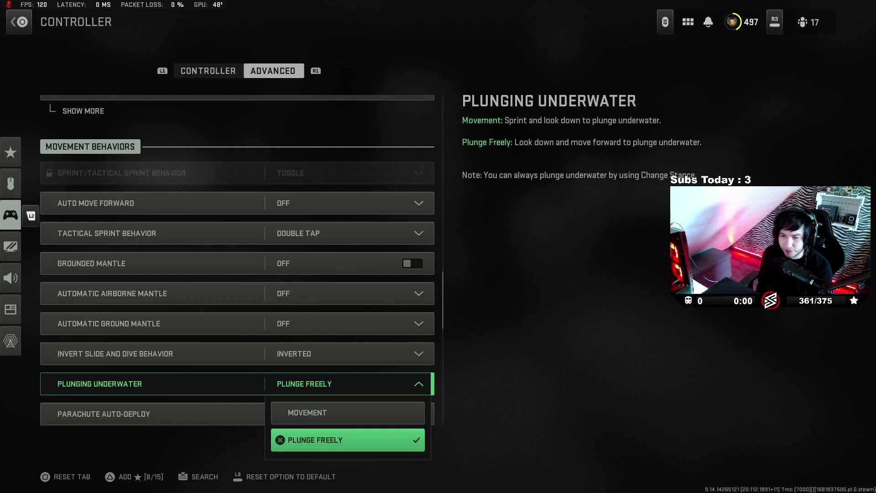
pyautogui.press('Return')
pyautogui.press('Down')
# Step: Leave the controller settings and open the Graphics settings
pyautogui.press('Down')
pyautogui.press('Down')
pyautogui.press('Down')
pyautogui.press('Down')
pyautogui.press('Down')
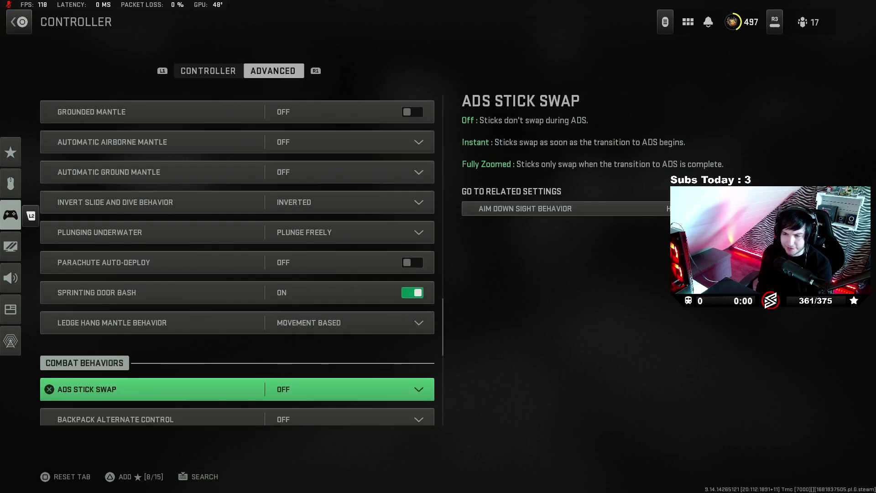
pyautogui.press('Down')
pyautogui.press('Down')
pyautogui.press('Down')
pyautogui.press('Down')
pyautogui.press('Down')
pyautogui.press('Down')
pyautogui.press('Down')
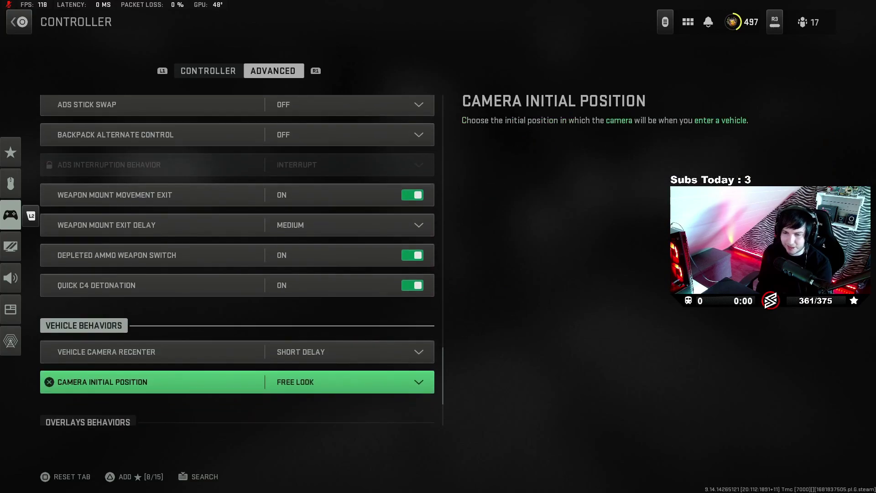
pyautogui.press('Down')
pyautogui.press('Down')
pyautogui.press('Down')
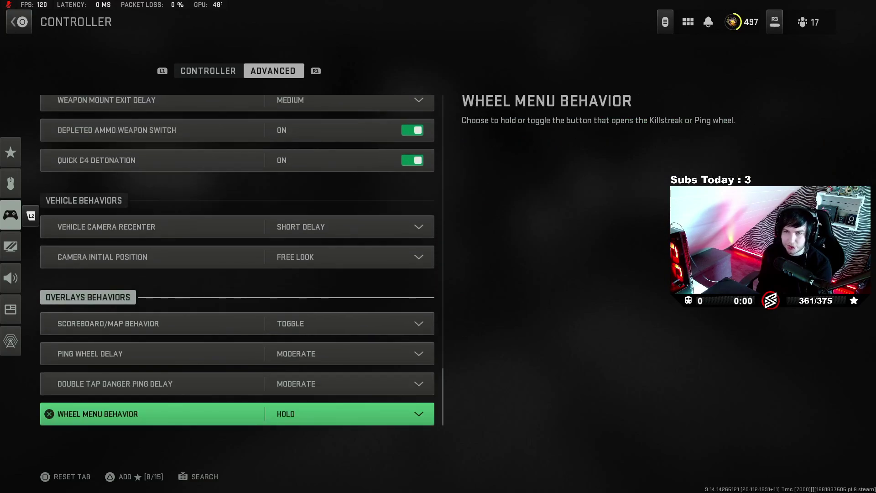
pyautogui.press('Escape')
pyautogui.press('Down')
pyautogui.press('Return')
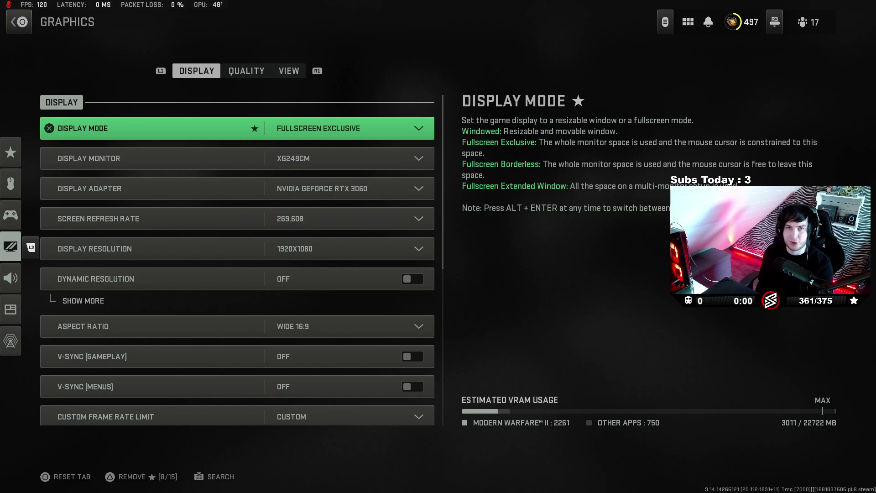
# Step: Keep Display Mode on Fullscreen Exclusive and scroll down through Dynamic Resolution to HDR Calibration
pyautogui.press('Return')
pyautogui.press('Down')
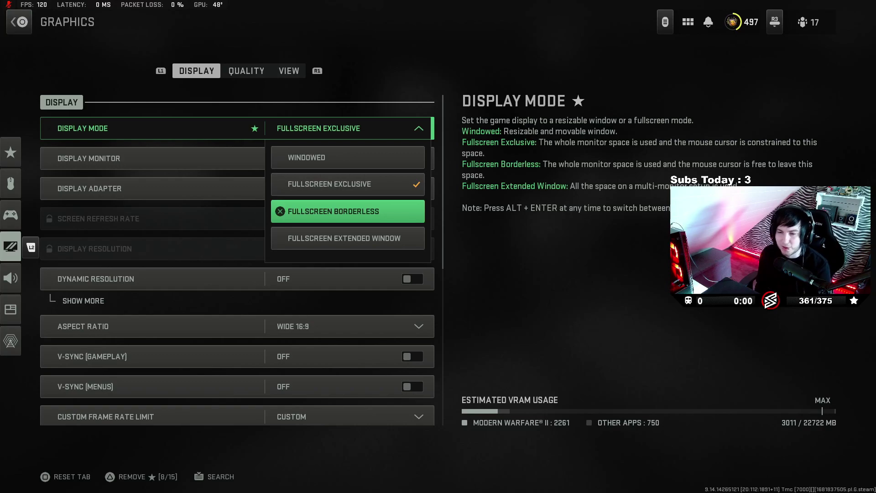
pyautogui.press('Escape')
pyautogui.press('Down')
pyautogui.press('Down')
pyautogui.press('Down')
pyautogui.press('Down')
pyautogui.press('Down')
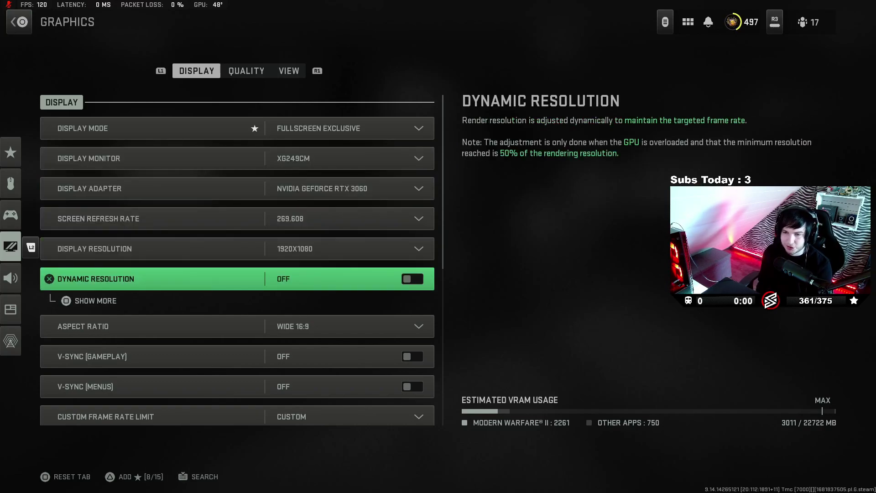
pyautogui.press('Down')
pyautogui.press('Down')
pyautogui.press('Down')
pyautogui.press('Down')
pyautogui.press('Down')
pyautogui.press('Down')
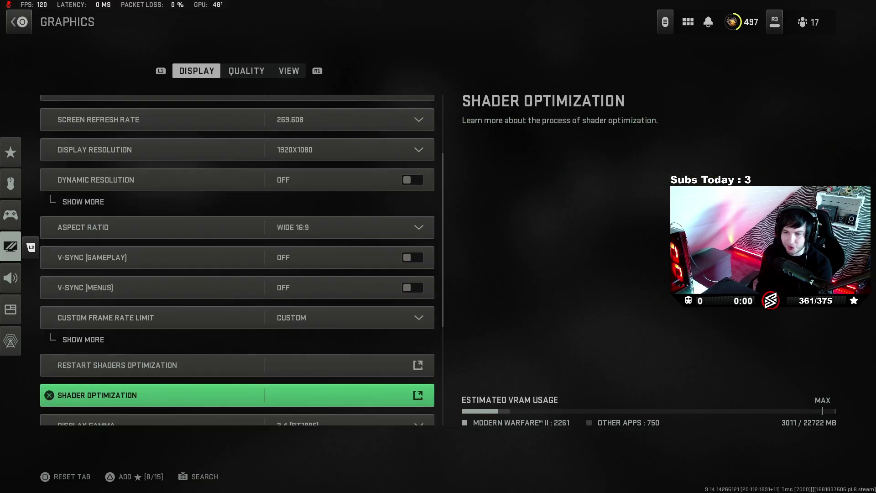
pyautogui.press('Down')
pyautogui.press('Down')
pyautogui.press('Down')
pyautogui.press('Down')
pyautogui.press('Down')
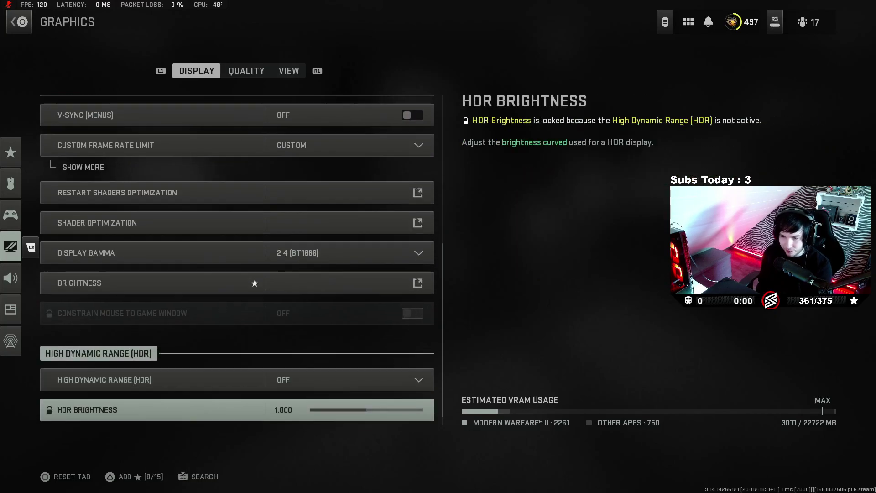
pyautogui.press('Down')
# Step: On the Quality tab, scroll past Render Resolution and FidelityFX CAS to Video Memory Scale
pyautogui.press('e')
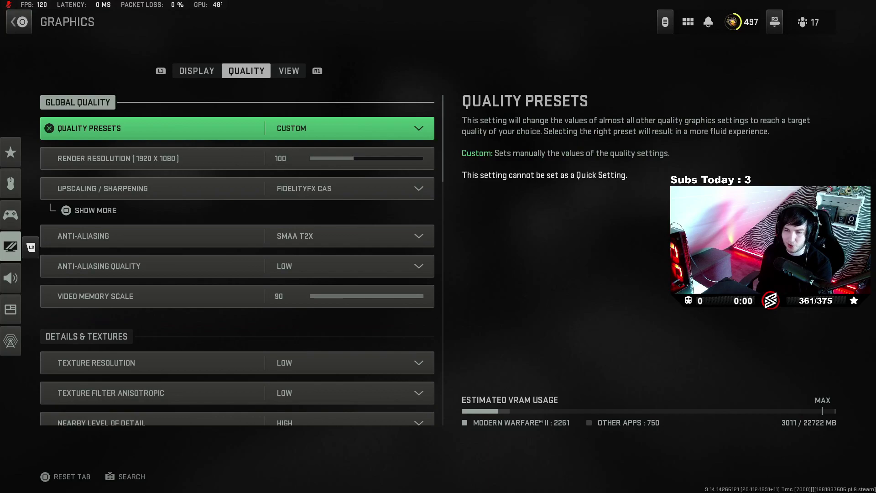
pyautogui.press('Down')
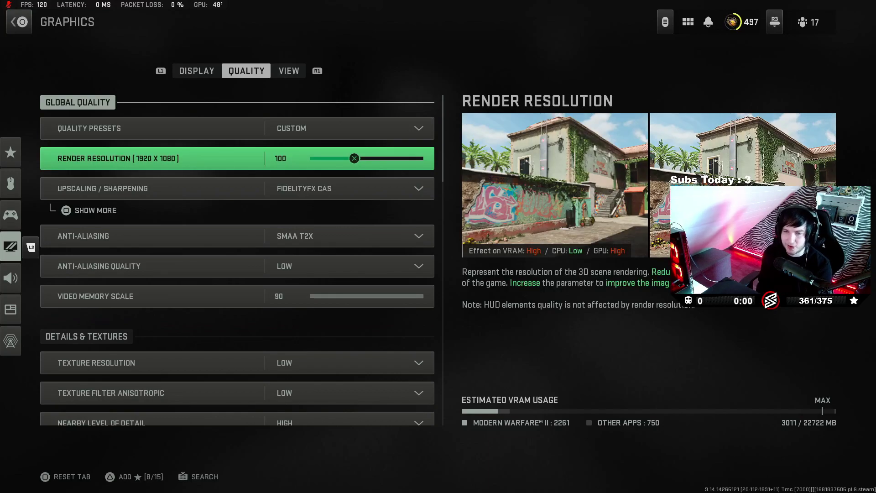
pyautogui.press('Down')
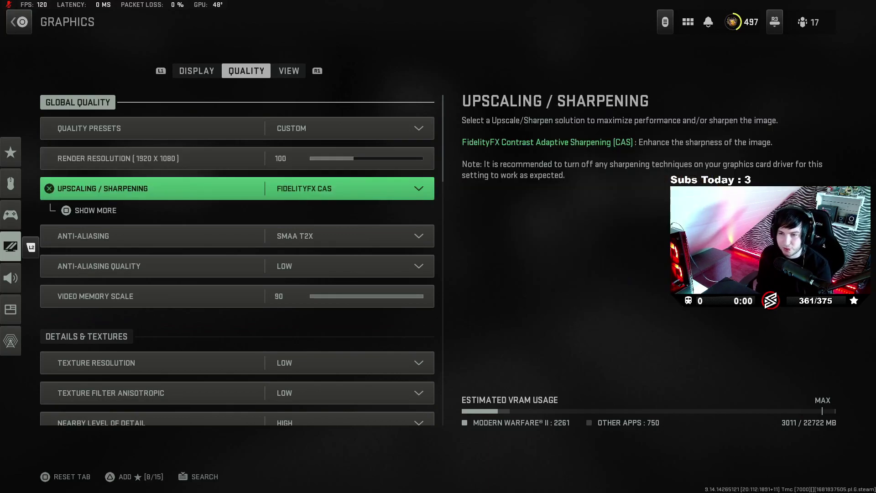
pyautogui.press('f')
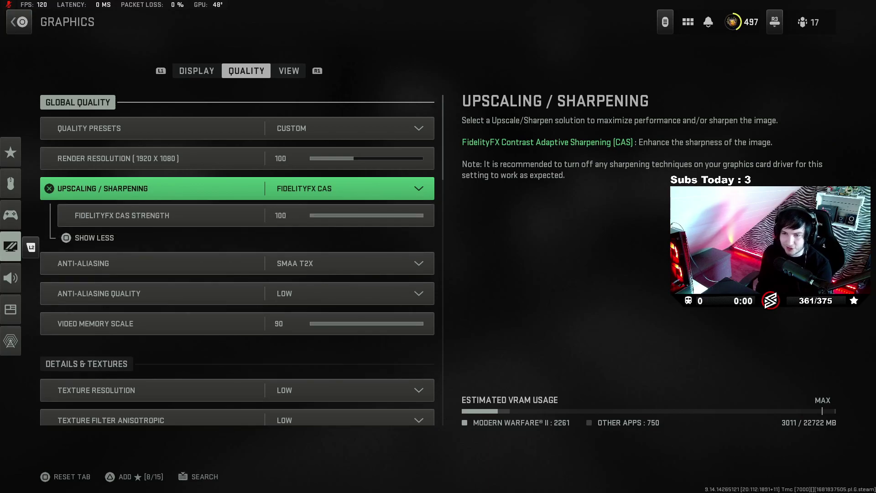
pyautogui.press('f')
pyautogui.press('Down')
pyautogui.press('Down')
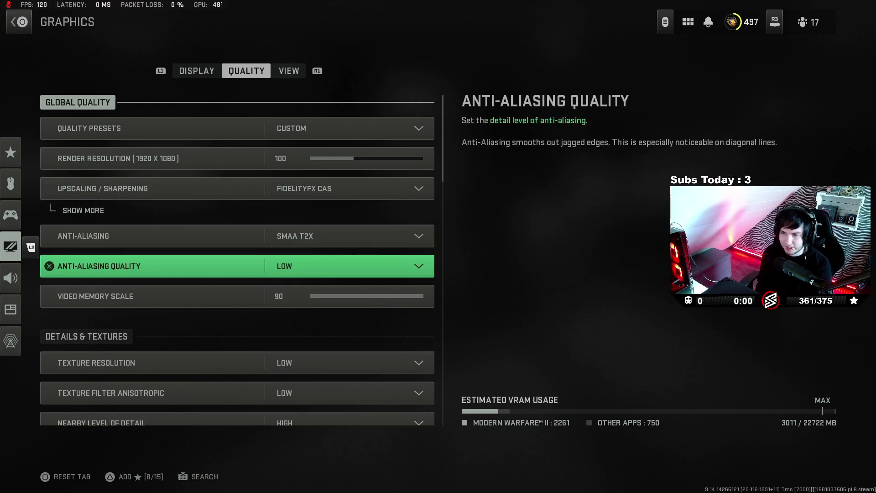
pyautogui.press('Down')
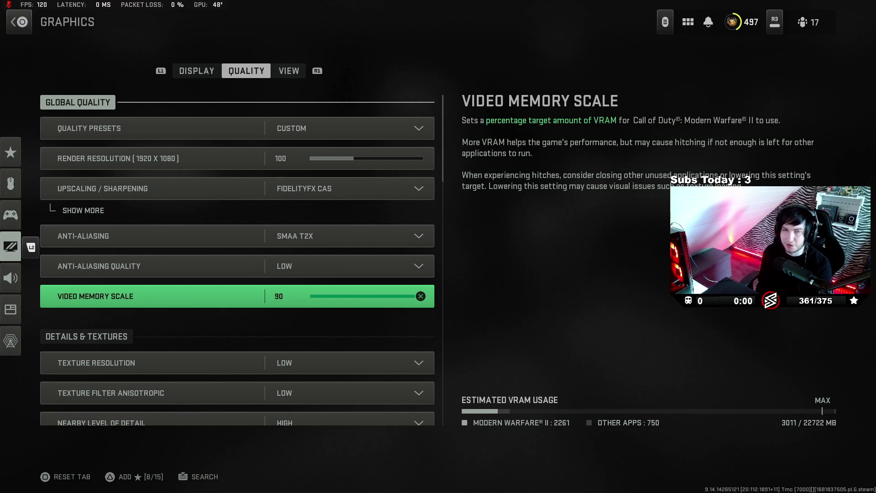
# Step: Lower Video Memory Scale from 90 to 50
pyautogui.press('Return')
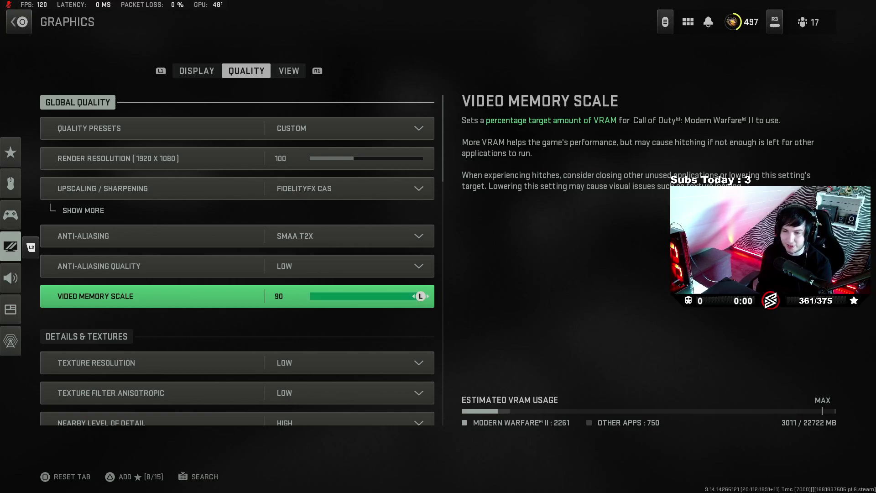
pyautogui.press('Left')
pyautogui.press('Left')
pyautogui.press('Left')
pyautogui.press('Left')
pyautogui.press('Return')
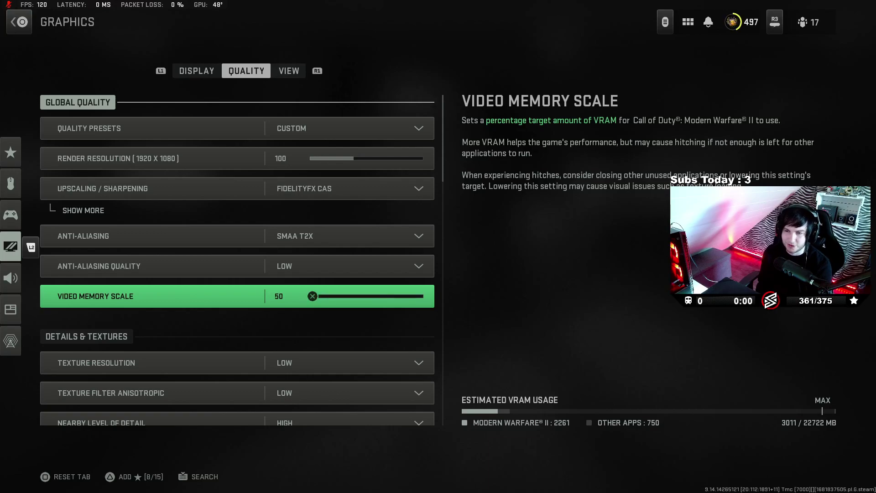
pyautogui.press('Down')
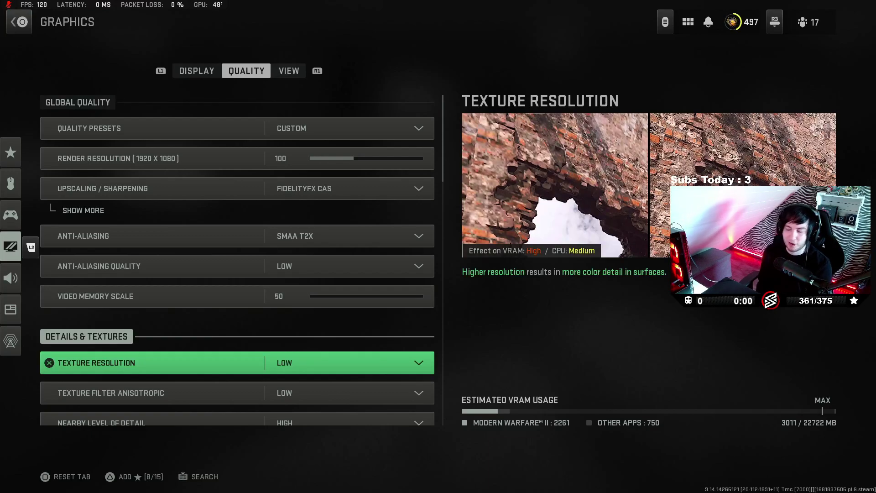
pyautogui.press('Up')
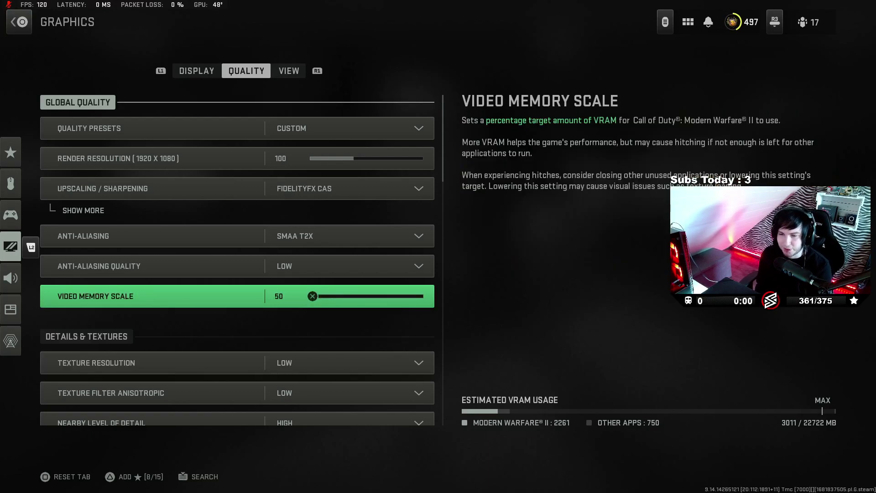
pyautogui.press('Down')
pyautogui.press('Down')
pyautogui.press('Down')
pyautogui.press('Down')
pyautogui.press('Down')
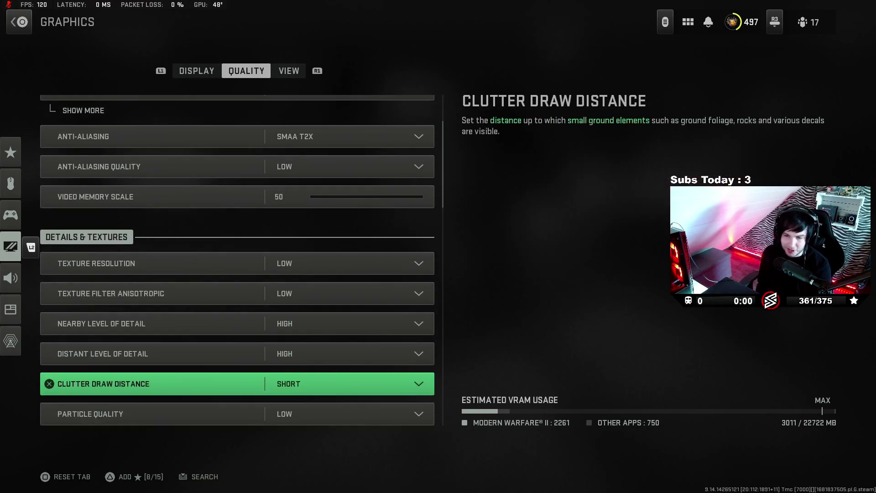
# Step: Scroll the Quality list down to Weapon Motion Blur, then leave to bring up the Apply Settings prompt
pyautogui.press('Down')
pyautogui.press('Down')
pyautogui.press('Down')
pyautogui.press('Down')
pyautogui.press('Down')
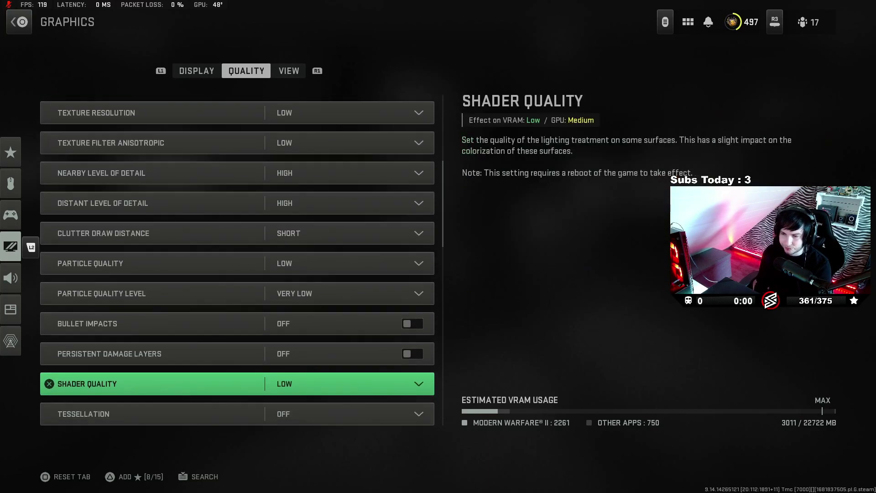
pyautogui.press('Down')
pyautogui.press('Down')
pyautogui.press('Down')
pyautogui.press('Down')
pyautogui.press('Down')
pyautogui.press('Down')
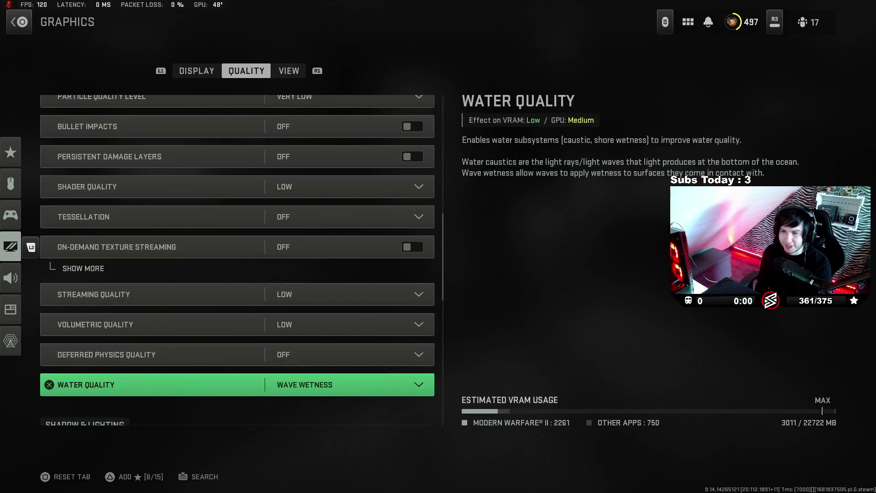
pyautogui.press('Down')
pyautogui.press('Down')
pyautogui.press('Down')
pyautogui.press('Down')
pyautogui.press('Down')
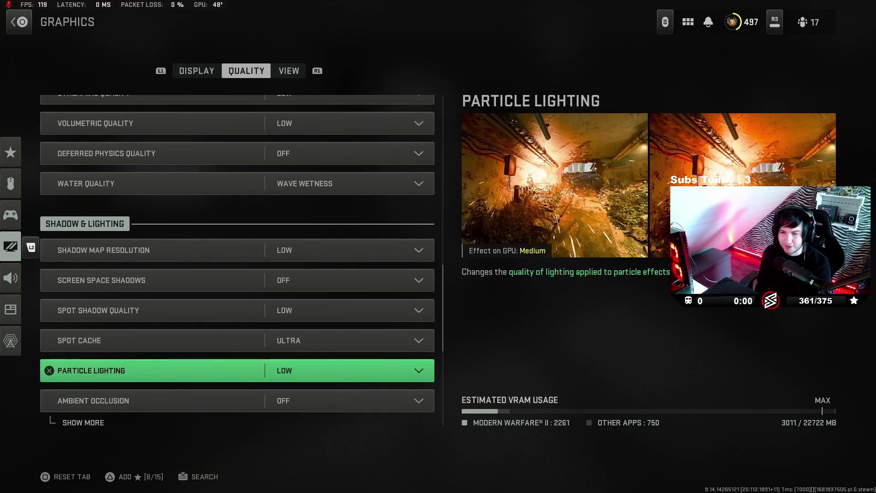
pyautogui.press('Down')
pyautogui.press('Down')
pyautogui.press('Down')
pyautogui.press('Down')
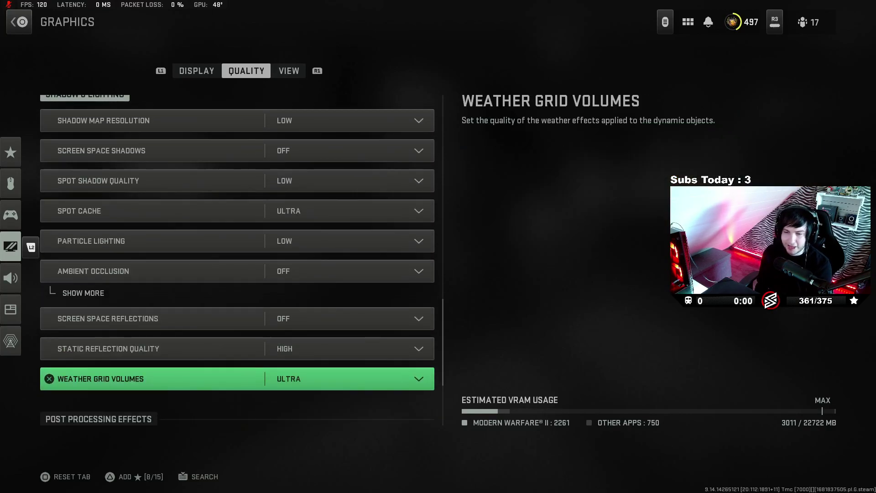
pyautogui.press('Down')
pyautogui.press('Down')
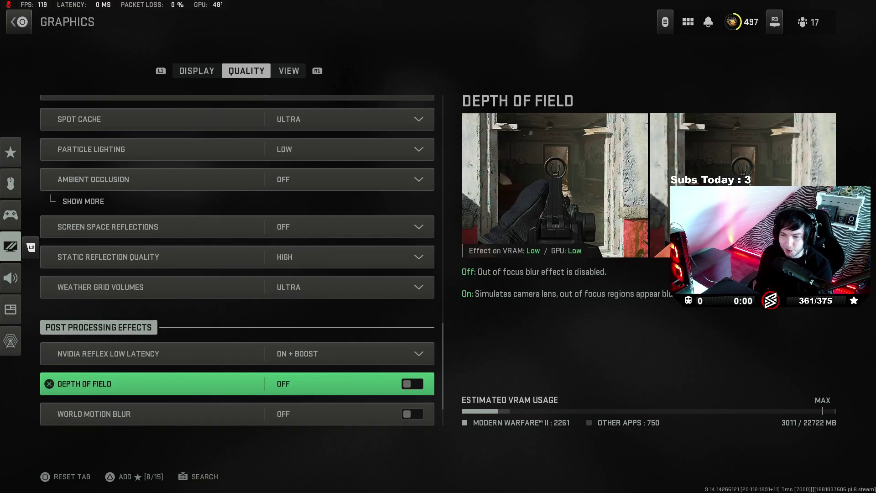
pyautogui.press('Down')
pyautogui.press('Down')
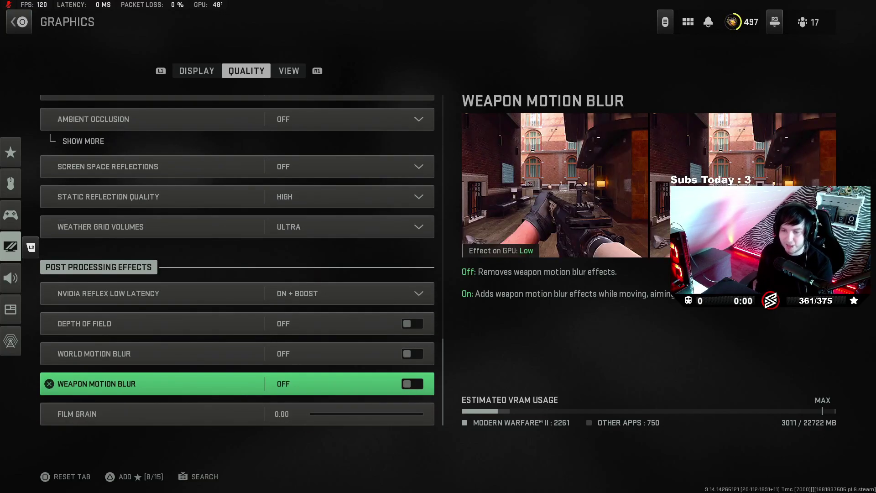
pyautogui.press('Down')
pyautogui.press('Down')
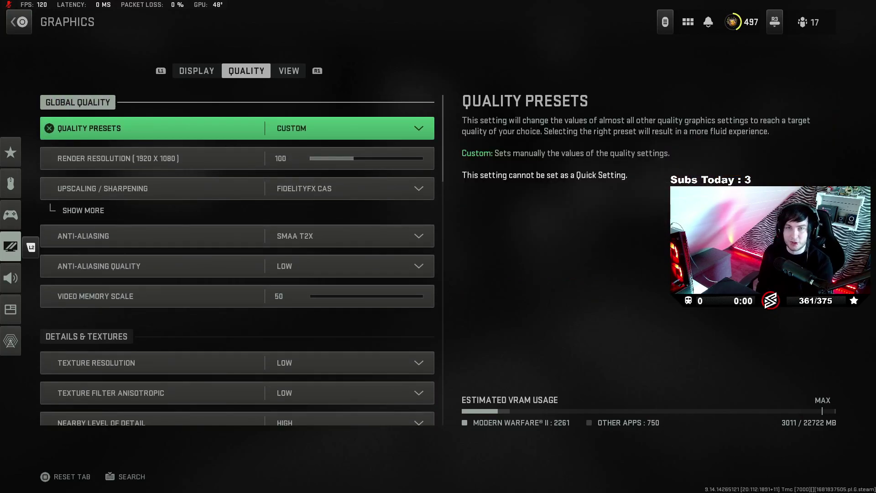
pyautogui.press('Escape')
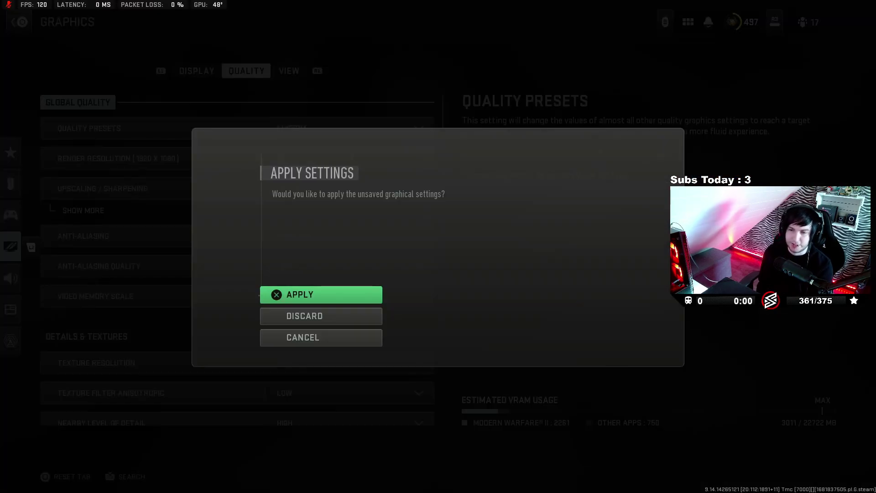
# Step: Apply the graphics changes and keep Weapon Field of View at Wide
pyautogui.press('Return')
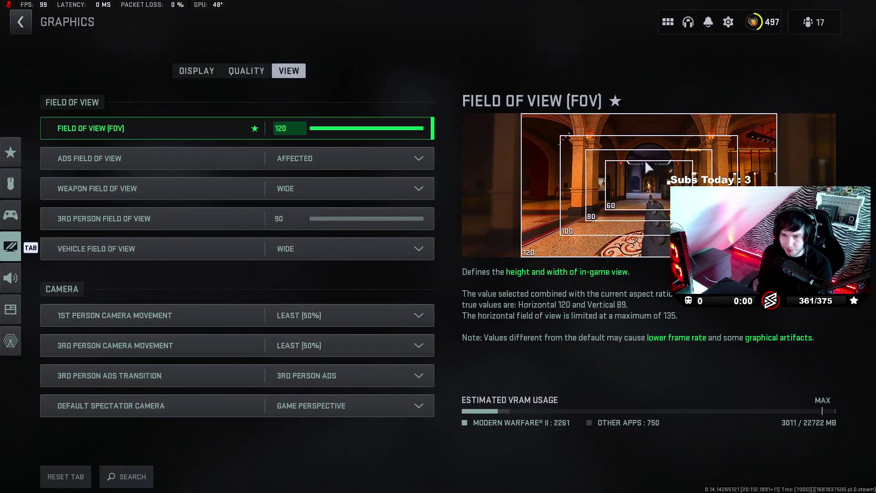
pyautogui.press('Down')
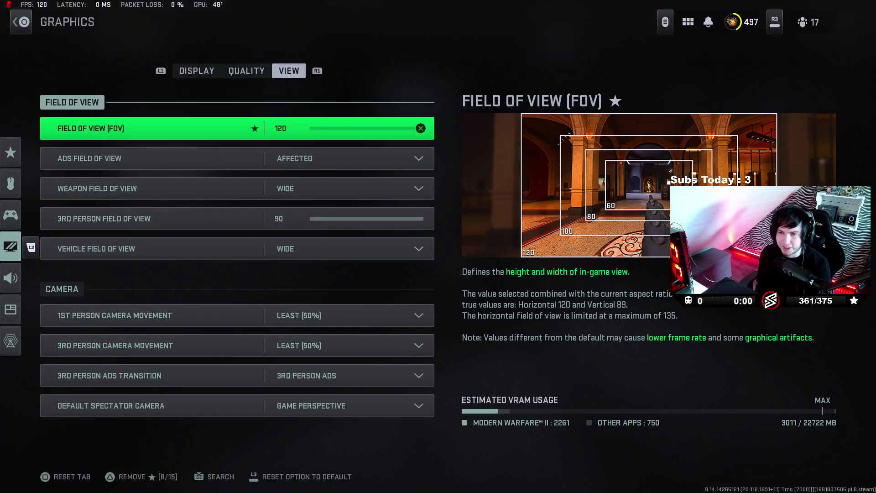
pyautogui.press('Down')
pyautogui.press('Down')
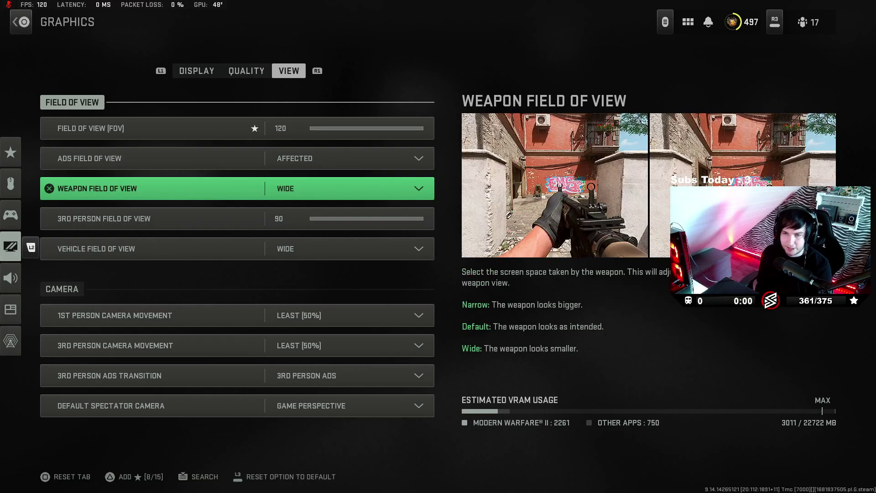
pyautogui.press('Return')
pyautogui.press('Up')
pyautogui.press('Up')
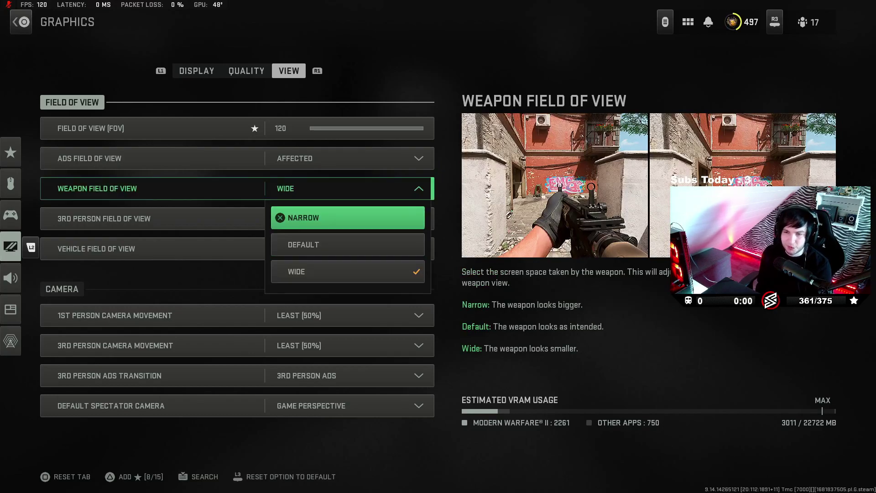
pyautogui.press('Down')
pyautogui.press('Down')
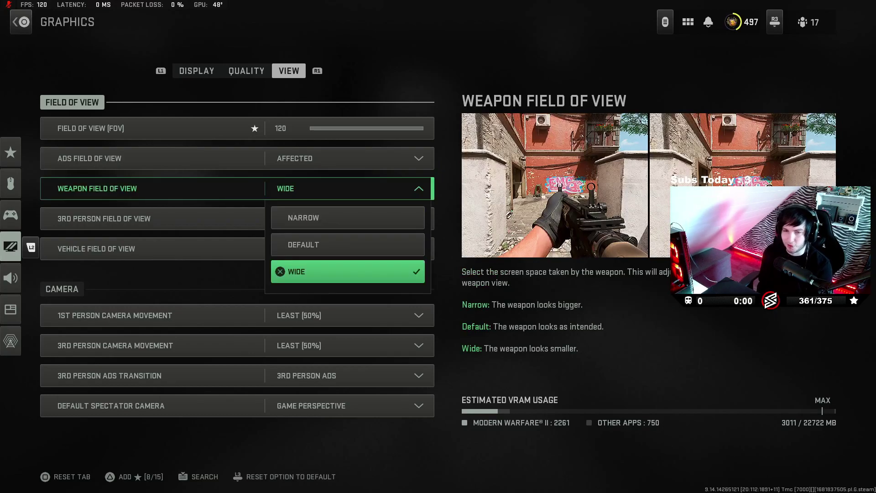
pyautogui.press('Return')
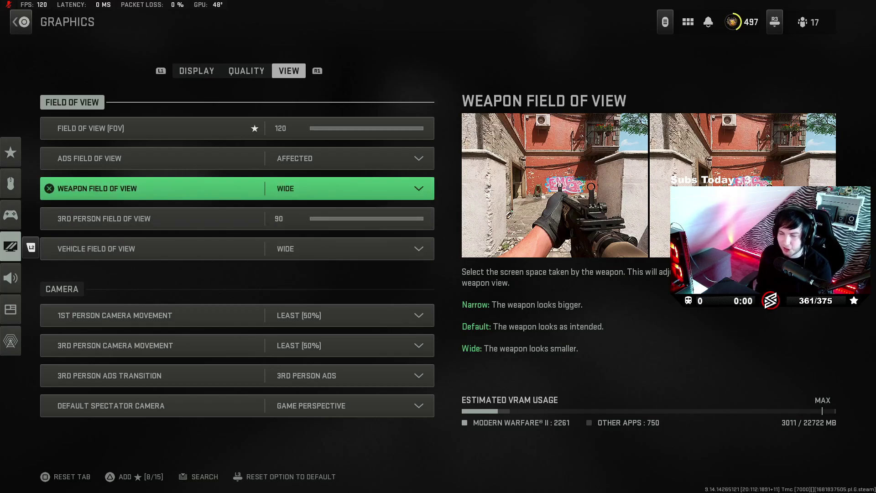
# Step: Keep camera movement at Least (50%) and exit Graphics to the settings overview
pyautogui.press('Down')
pyautogui.press('Down')
pyautogui.press('Down')
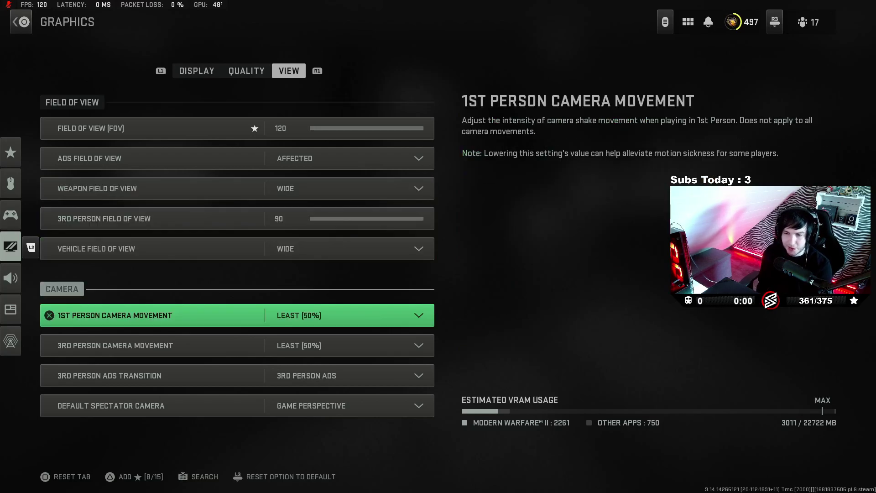
pyautogui.press('Down')
pyautogui.press('Up')
pyautogui.press('Return')
pyautogui.press('Escape')
pyautogui.press('Down')
pyautogui.press('Return')
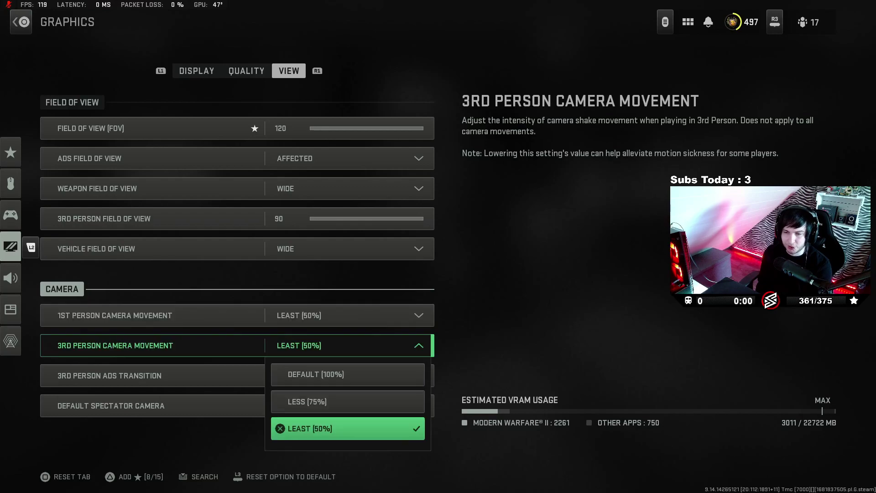
pyautogui.press('Escape')
pyautogui.press('Down')
pyautogui.press('Down')
pyautogui.press('Escape')
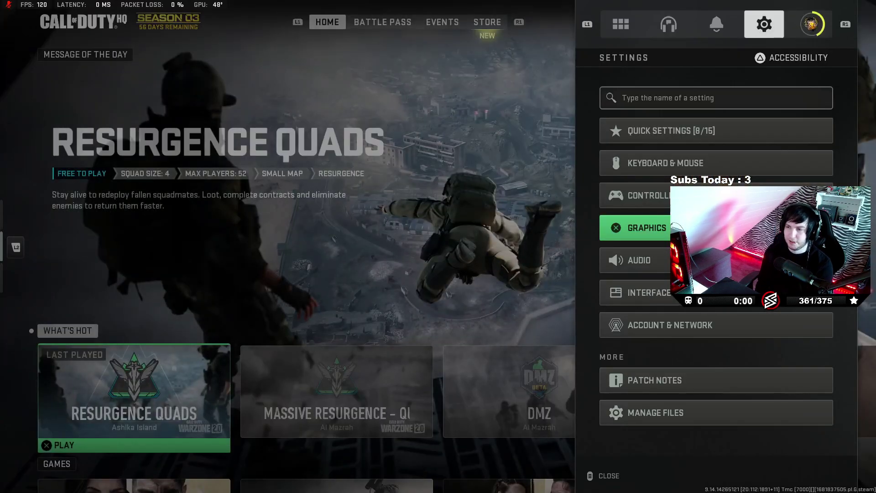
# Step: Switch out of the game and open the Windows Sound devices dialog
pyautogui.hotkey('alt', 'Tab')
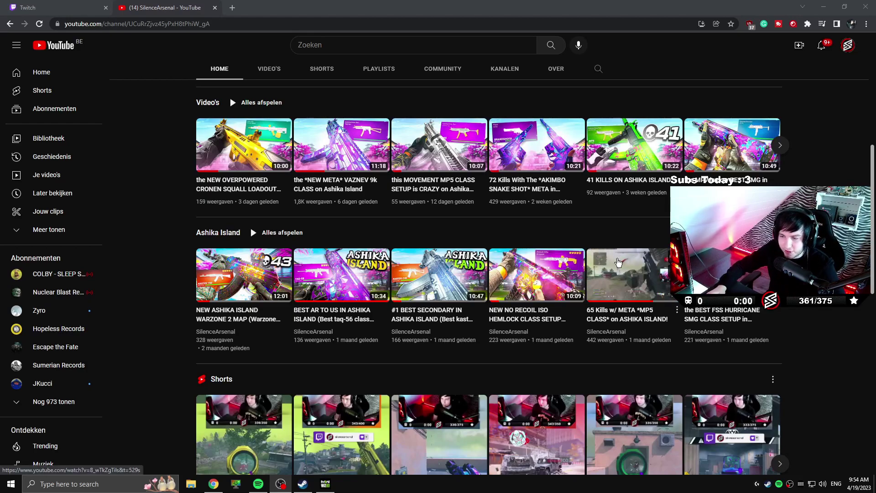
pyautogui.rightClick(822, 483)
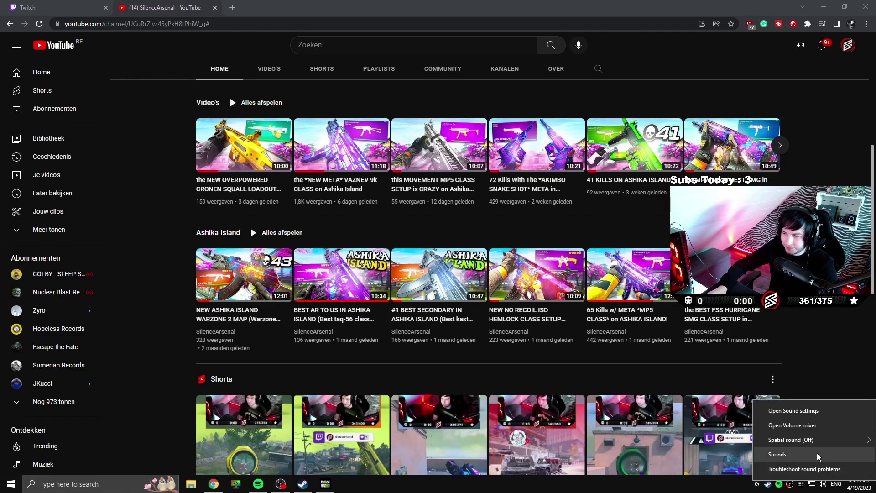
pyautogui.click(776, 454)
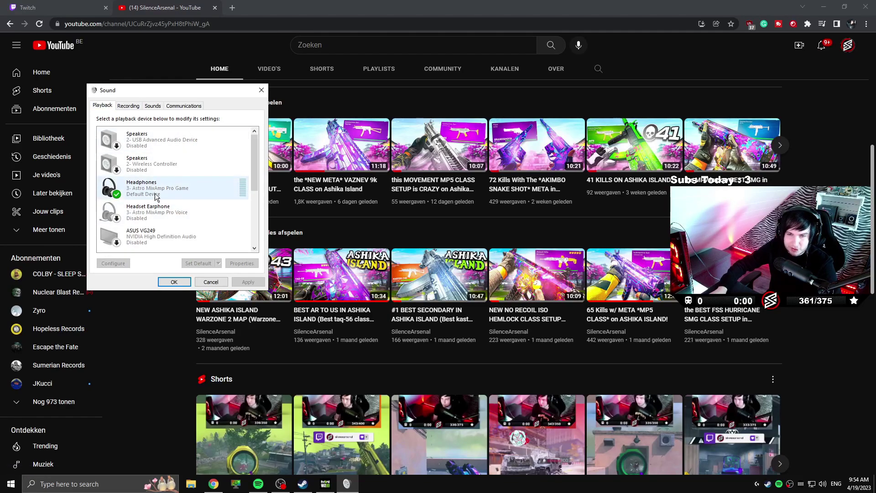
# Step: Open the Headphones device properties on the Enhancements tab
pyautogui.rightClick(191, 187)
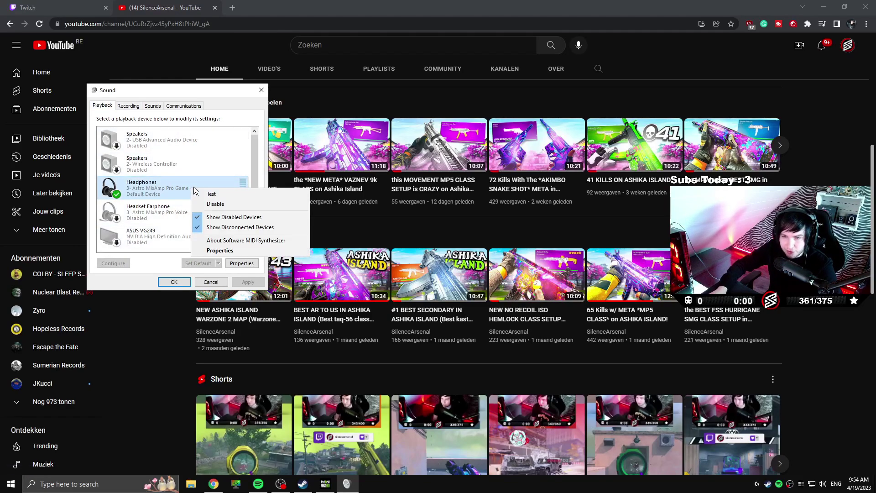
pyautogui.click(220, 250)
pyautogui.click(166, 140)
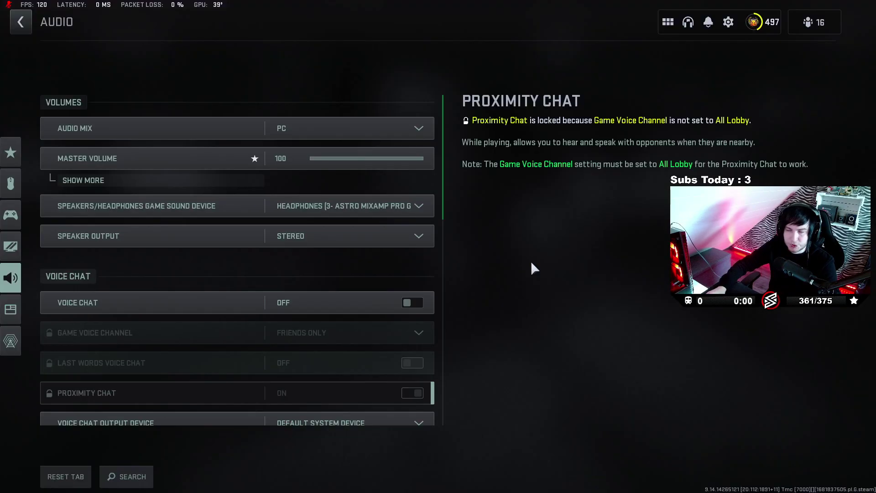
# Step: Set the Audio Mix to Headphone Bass Boost and briefly expand, then collapse, the individual volume sliders
pyautogui.click(372, 130)
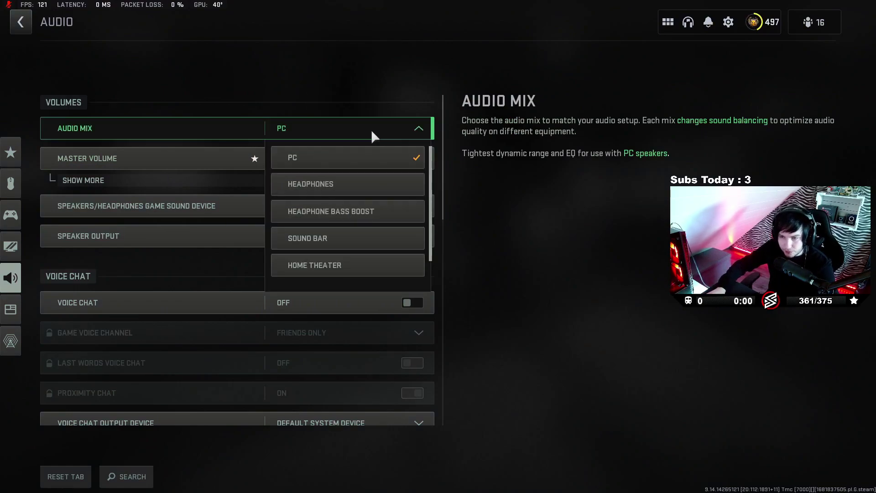
pyautogui.click(365, 213)
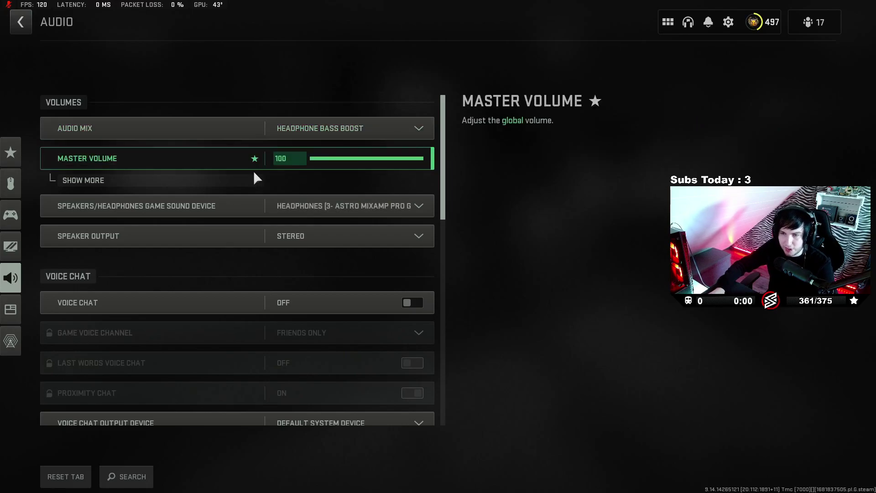
pyautogui.click(234, 180)
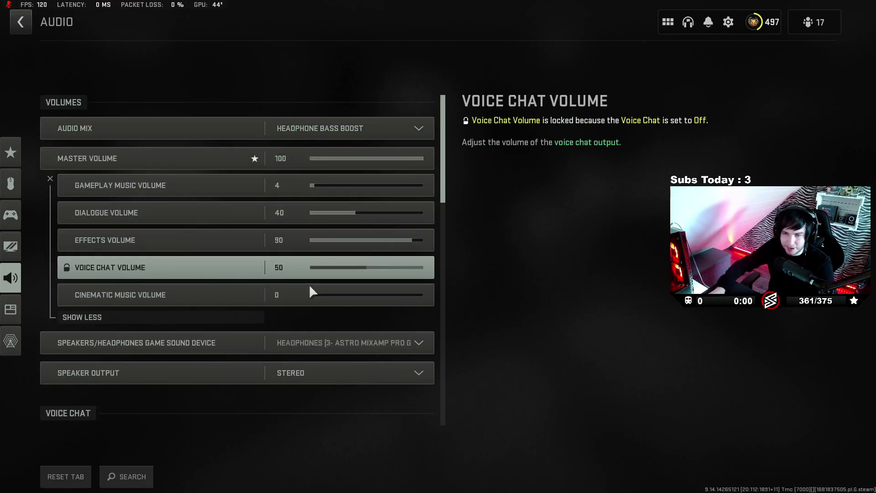
pyautogui.click(231, 320)
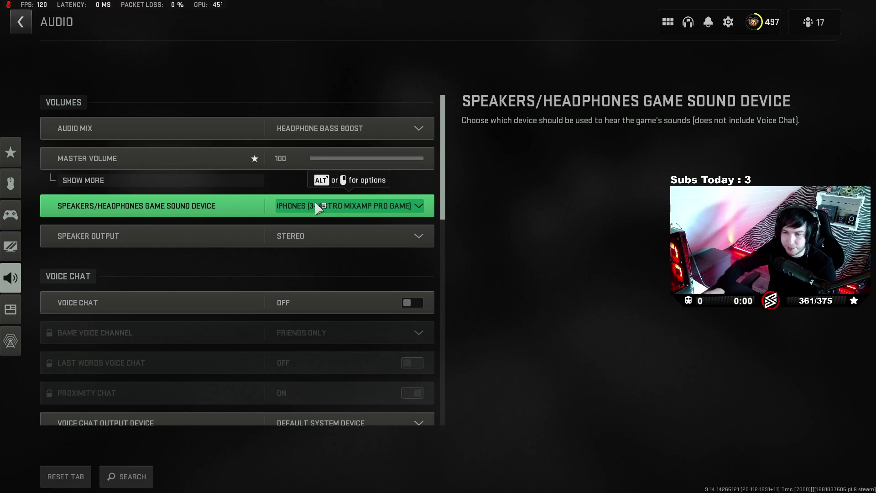
# Step: Open and close the advanced equalizer, then leave the Audio settings page
pyautogui.press('alt')
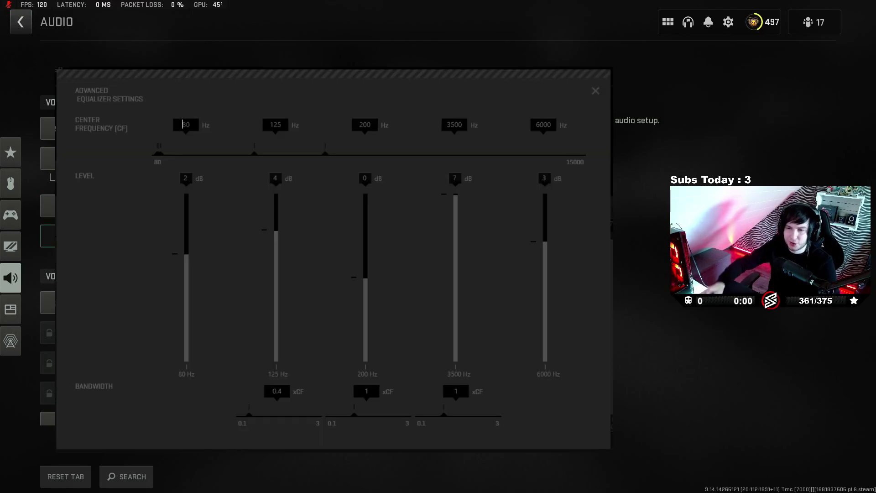
pyautogui.press('Escape')
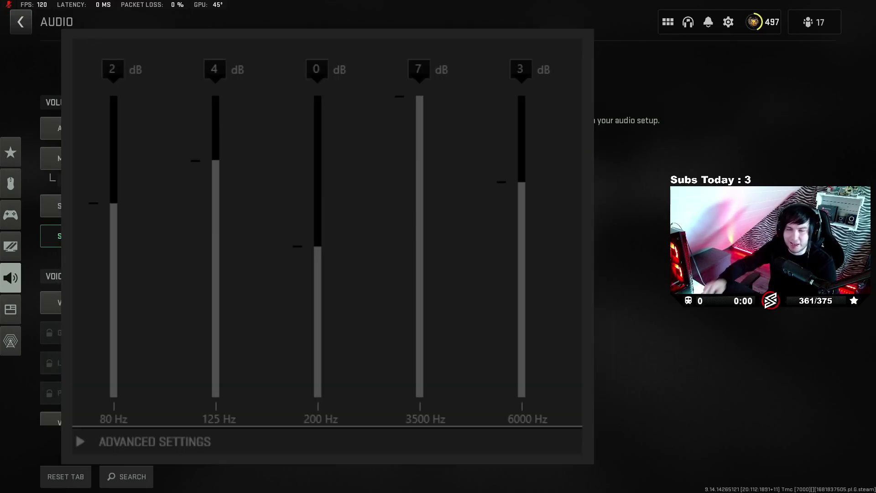
pyautogui.press('Escape')
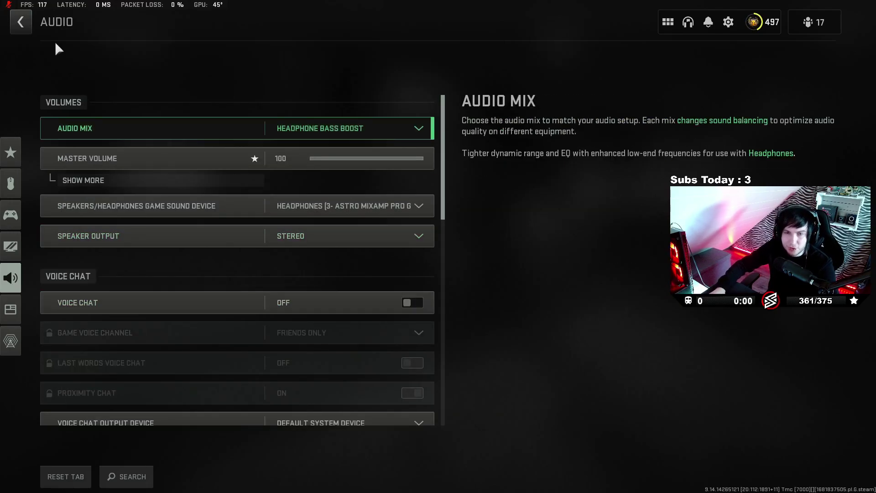
pyautogui.click(19, 21)
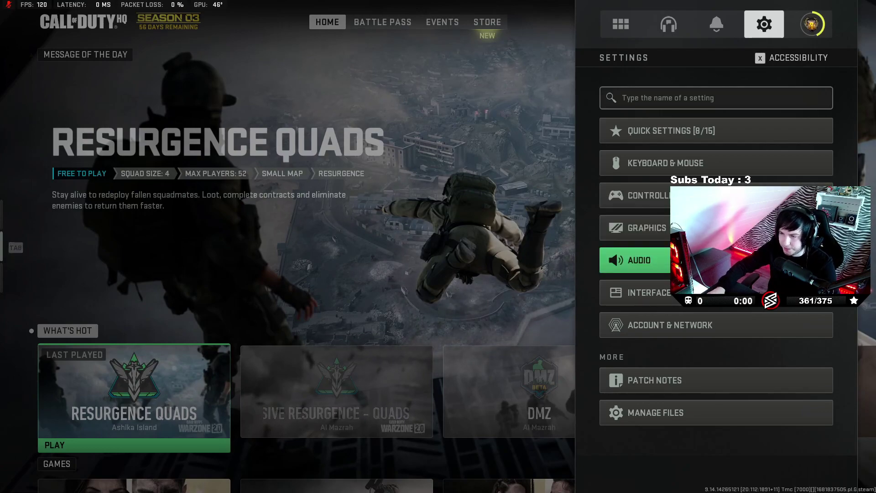
# Step: Go to the Interface settings and open the Color Customization page
pyautogui.press('Down')
pyautogui.press('Return')
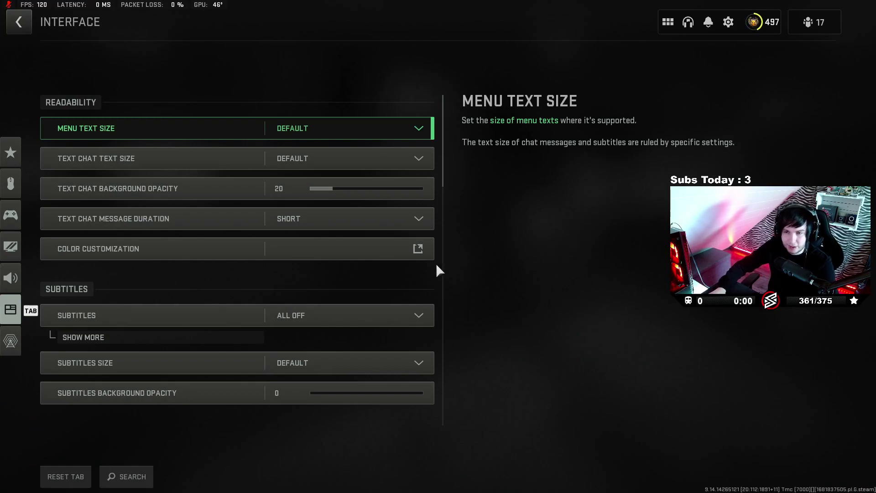
pyautogui.scroll(-2, 343, 214)
pyautogui.scroll(-1, 342, 218)
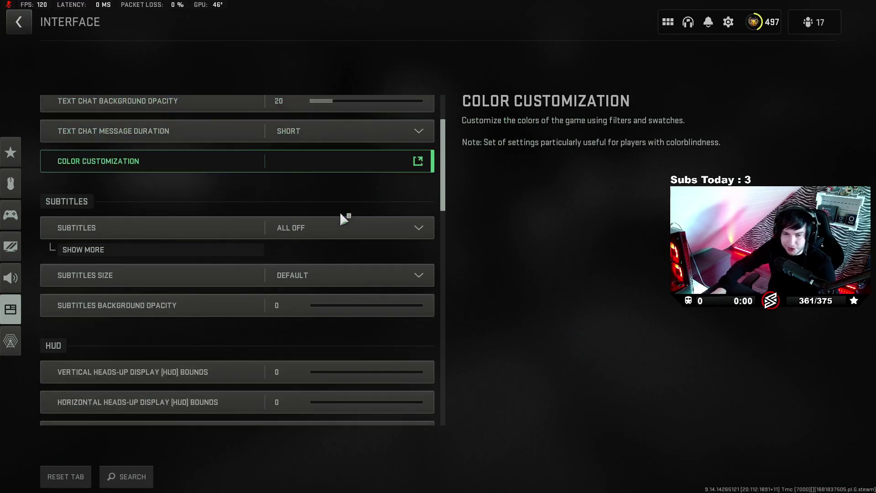
pyautogui.click(226, 165)
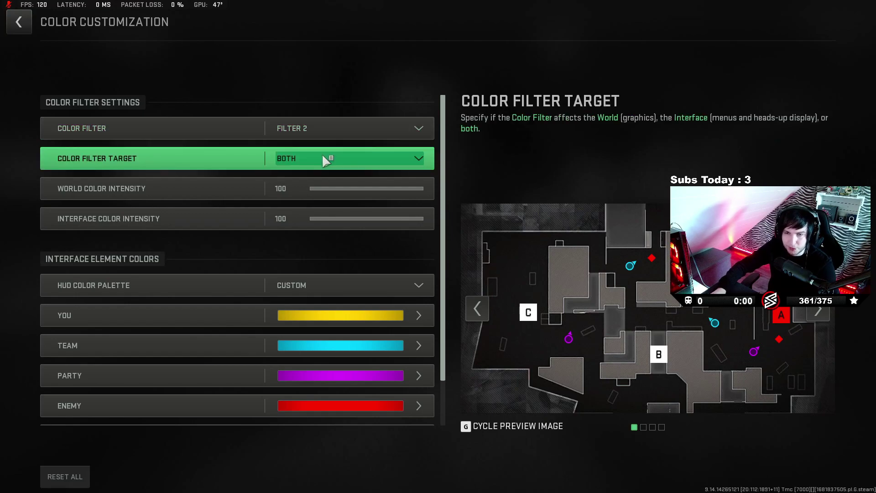
# Step: Open the Enemy colour picker and shift its hue to green
pyautogui.scroll(-1, 335, 228)
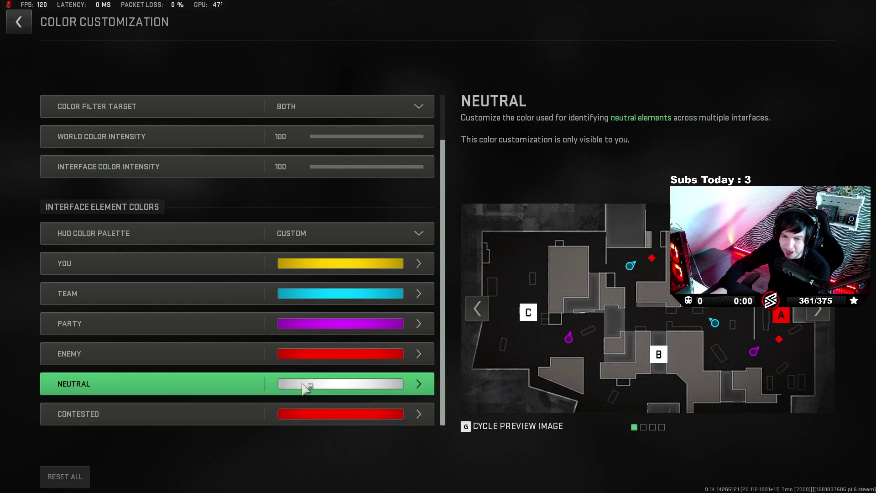
pyautogui.click(309, 349)
pyautogui.click(576, 216)
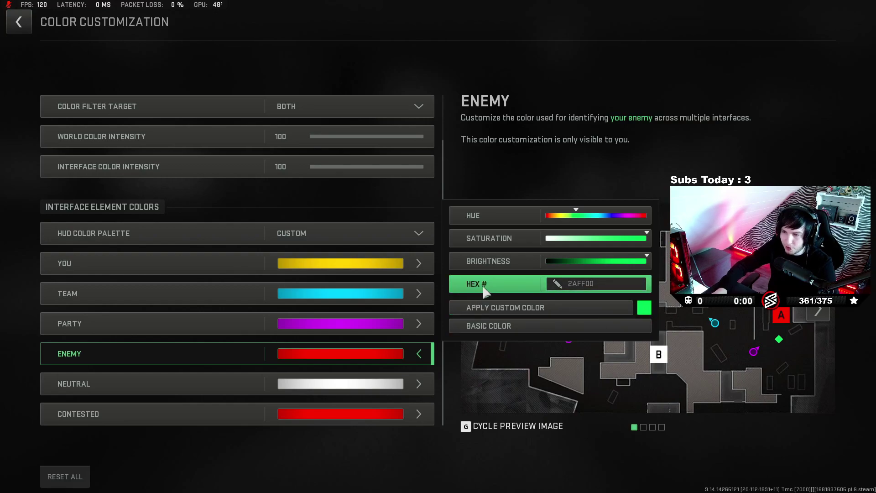
# Step: Enter hex 2BFF00 for the Enemy colour and apply it as a custom colour
pyautogui.click(501, 285)
pyautogui.write('2BFF00')
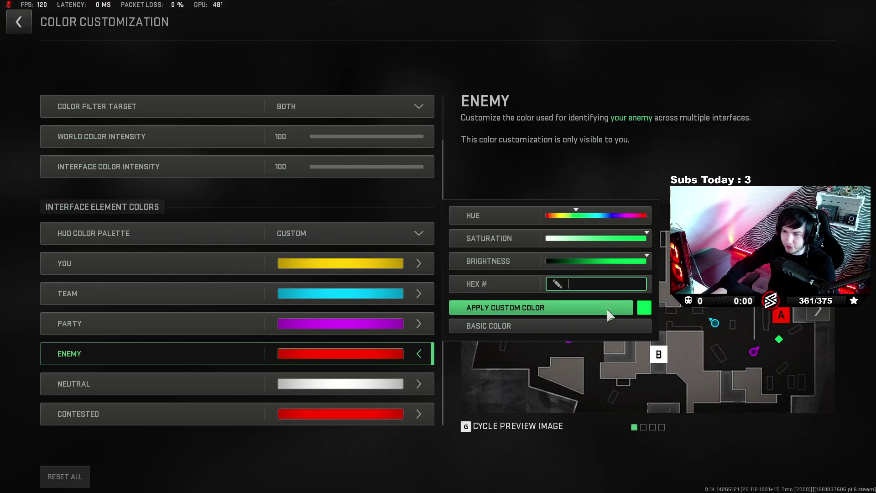
pyautogui.click(606, 308)
# Step: Reopen the Enemy colour picker to confirm the green, then close it
pyautogui.click(411, 347)
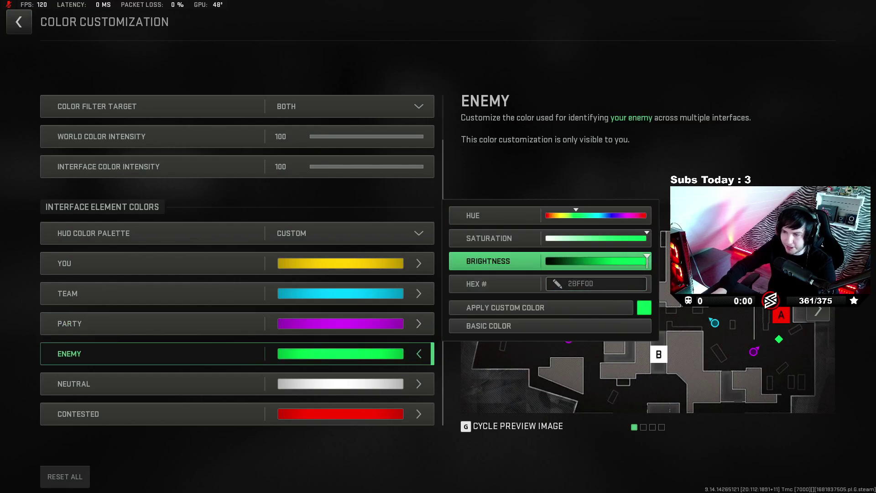
pyautogui.click(567, 310)
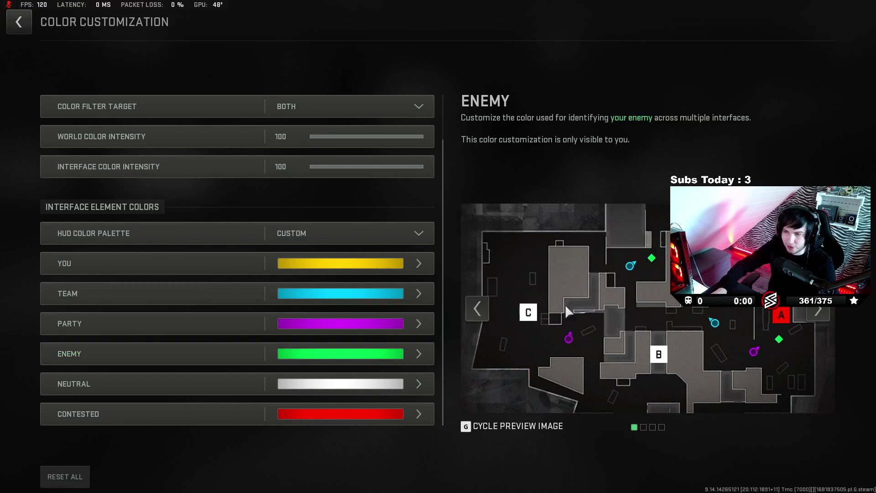
pyautogui.click(416, 354)
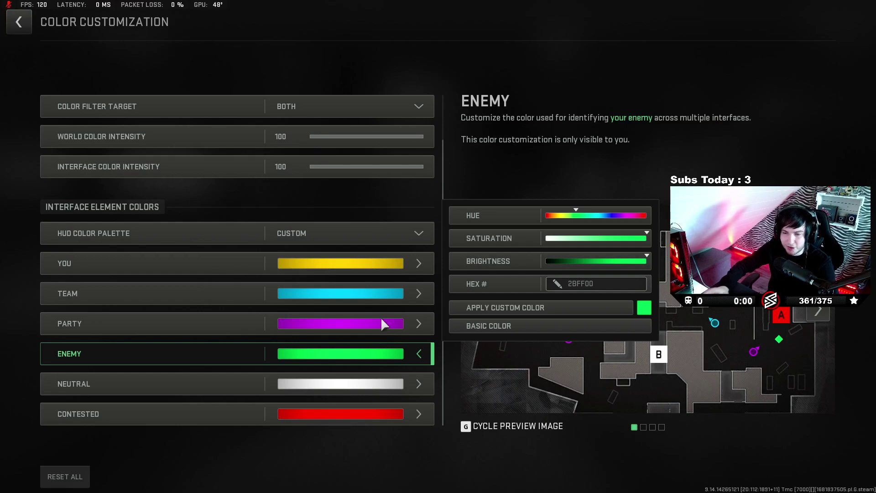
pyautogui.click(472, 436)
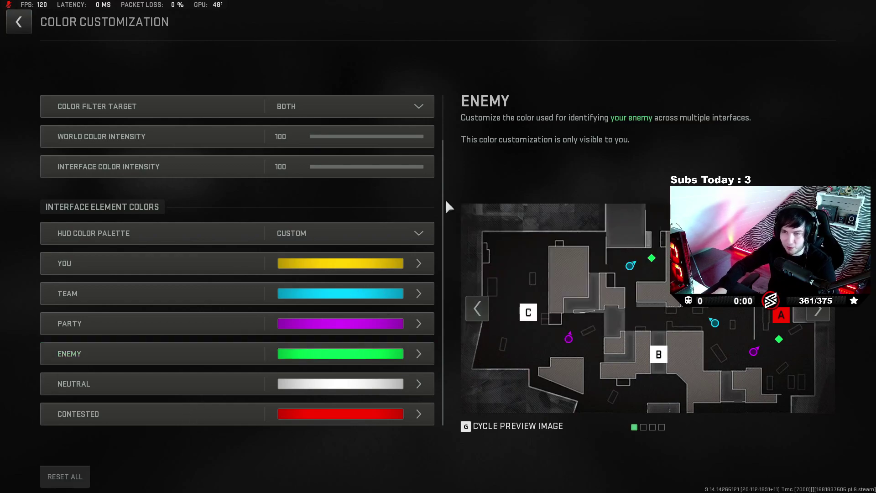
# Step: Back out of Interface and the settings overview to the Warzone 2.0 lobby
pyautogui.click(18, 23)
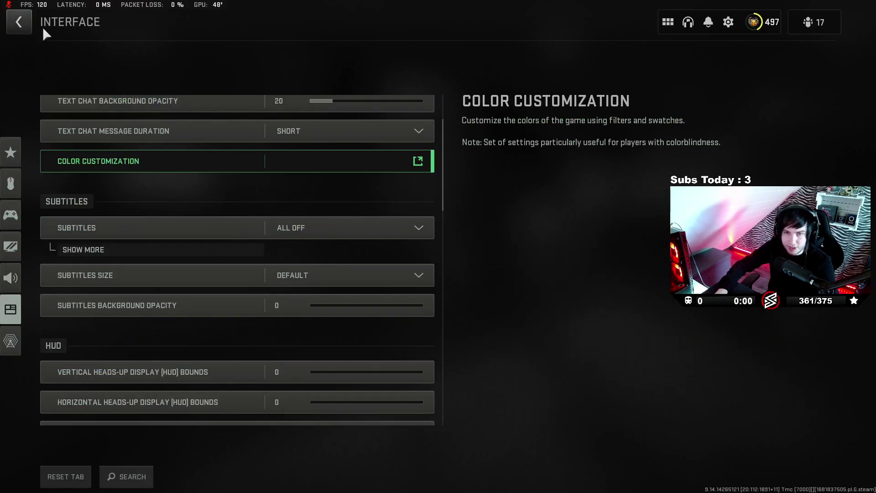
pyautogui.click(17, 26)
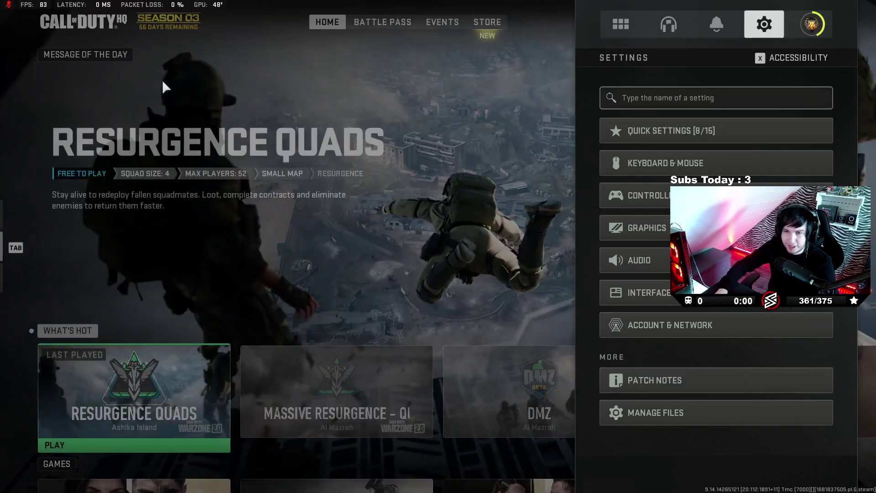
pyautogui.click(453, 172)
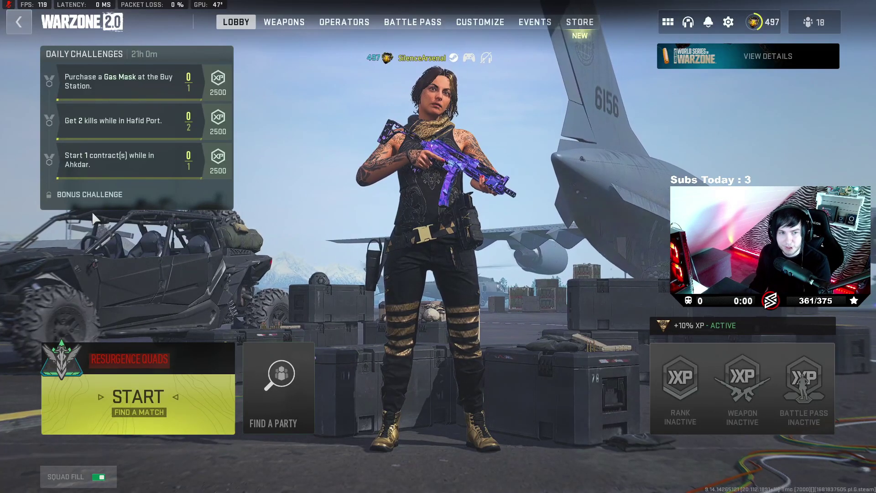